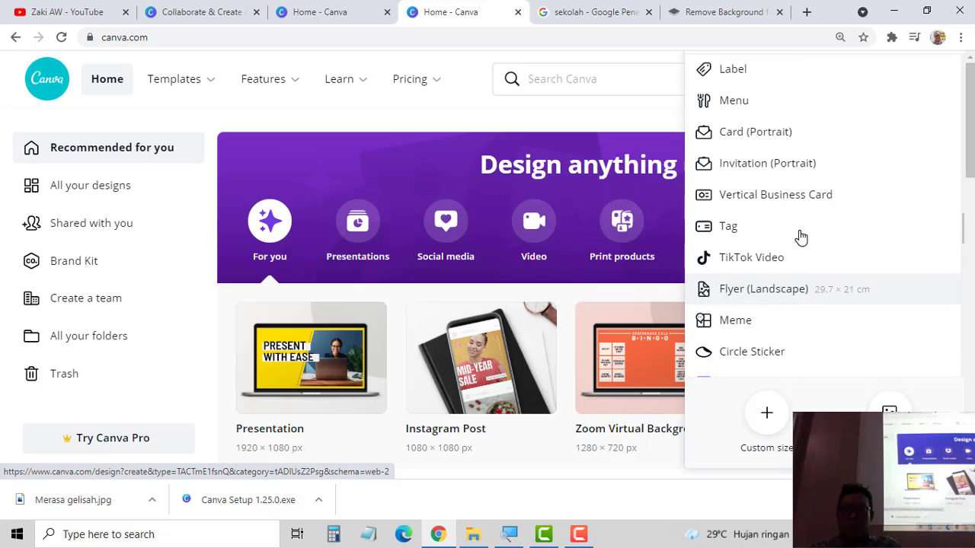
Step: Start a new A4 (Landscape) Certificate design from the Create a design list
scroll(800, 237, "up", 1)
scroll(800, 236, "up", 2)
scroll(742, 273, "up", 1)
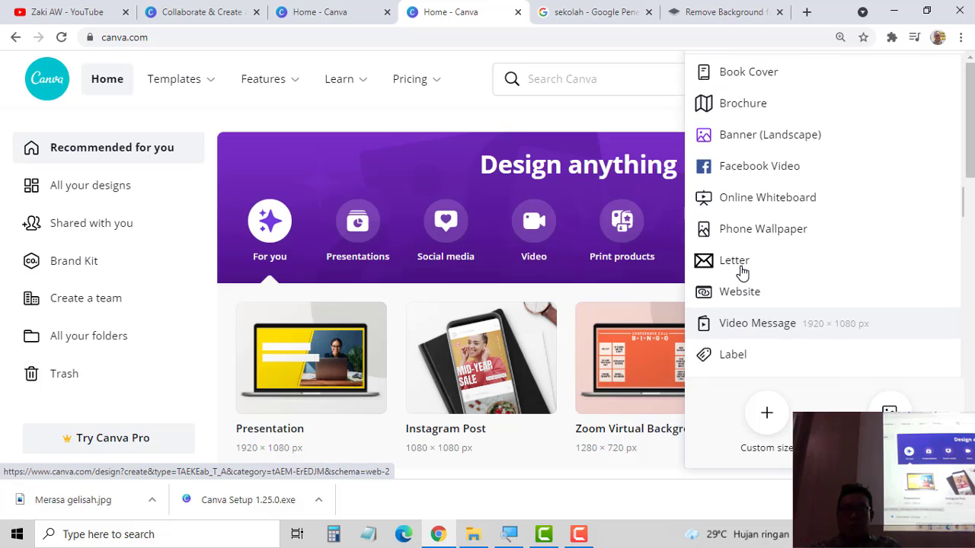
scroll(742, 272, "up", 2)
scroll(742, 273, "up", 2)
scroll(742, 273, "up", 2)
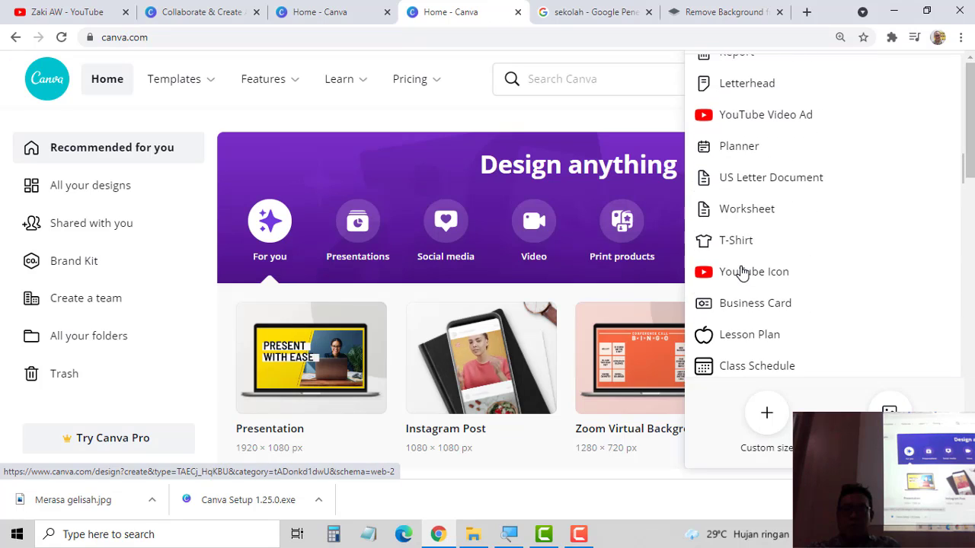
scroll(743, 273, "up", 1)
scroll(743, 272, "up", 2)
scroll(743, 273, "up", 1)
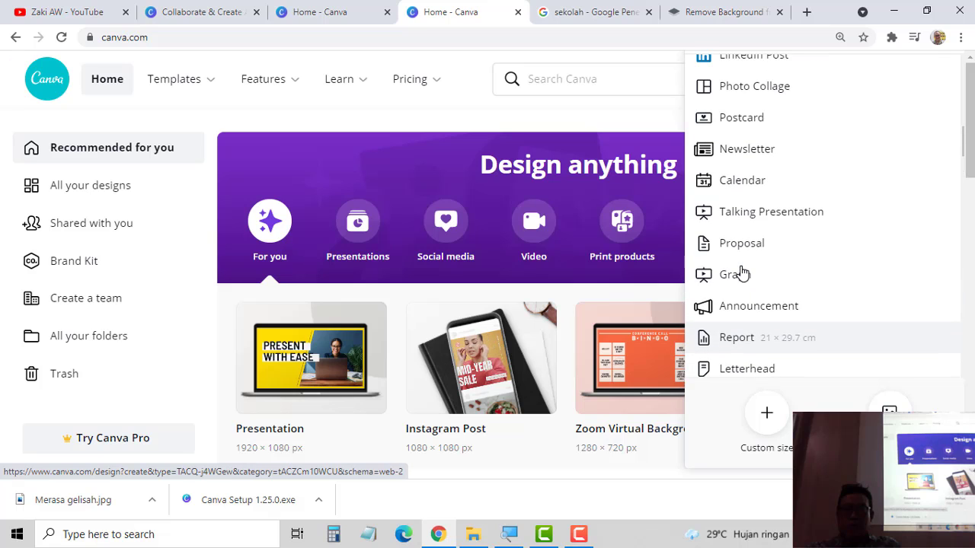
scroll(772, 261, "up", 1)
scroll(783, 257, "up", 1)
scroll(784, 259, "up", 1)
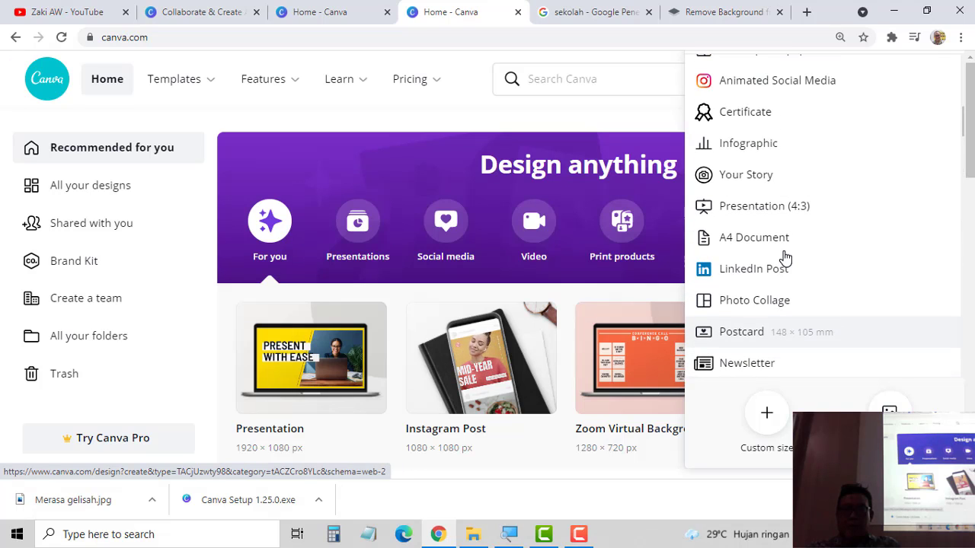
scroll(784, 257, "up", 1)
scroll(783, 256, "up", 1)
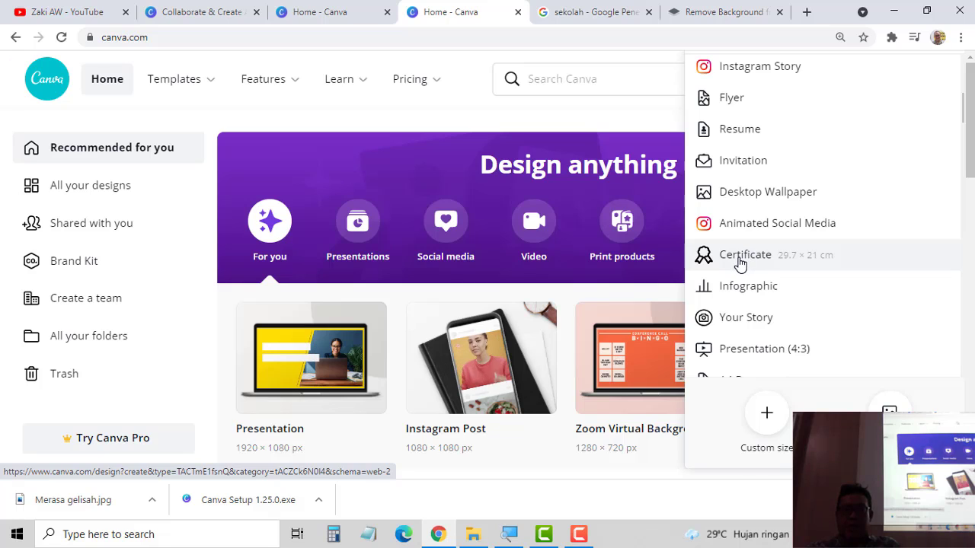
left_click(739, 263)
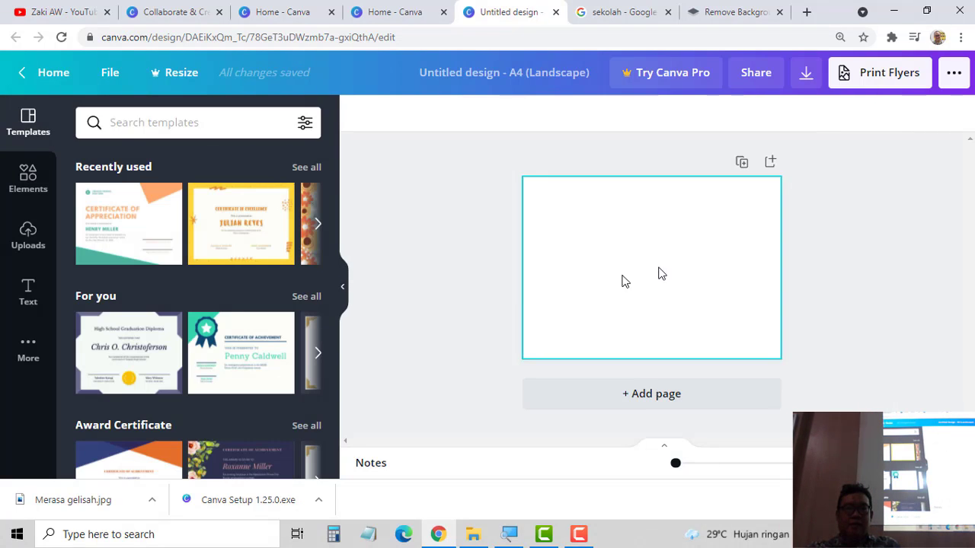
left_click(318, 354)
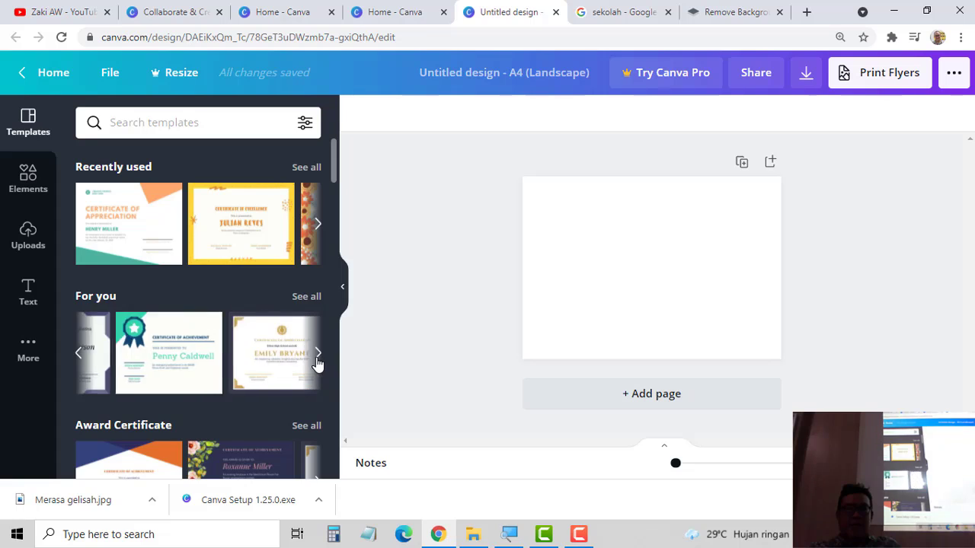
left_click(318, 355)
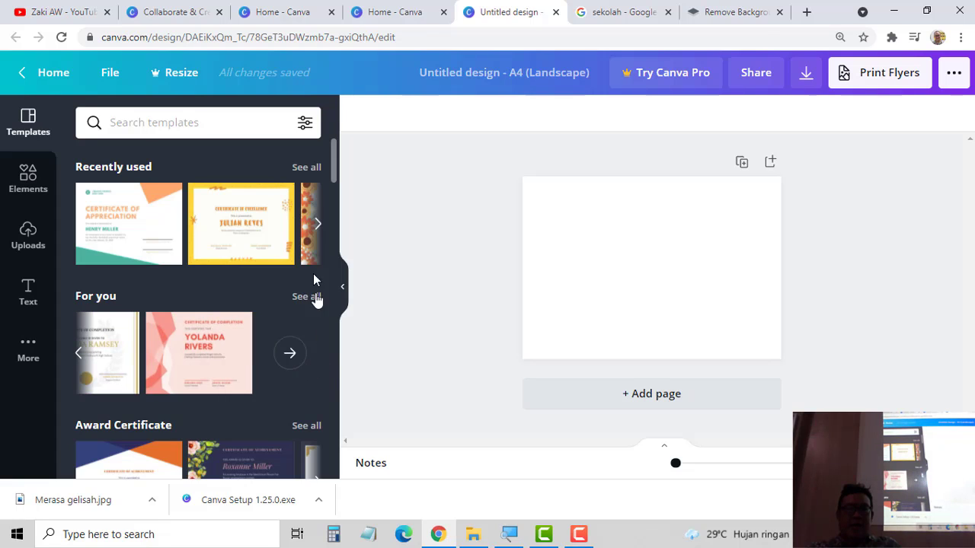
left_click(321, 228)
left_click(326, 233)
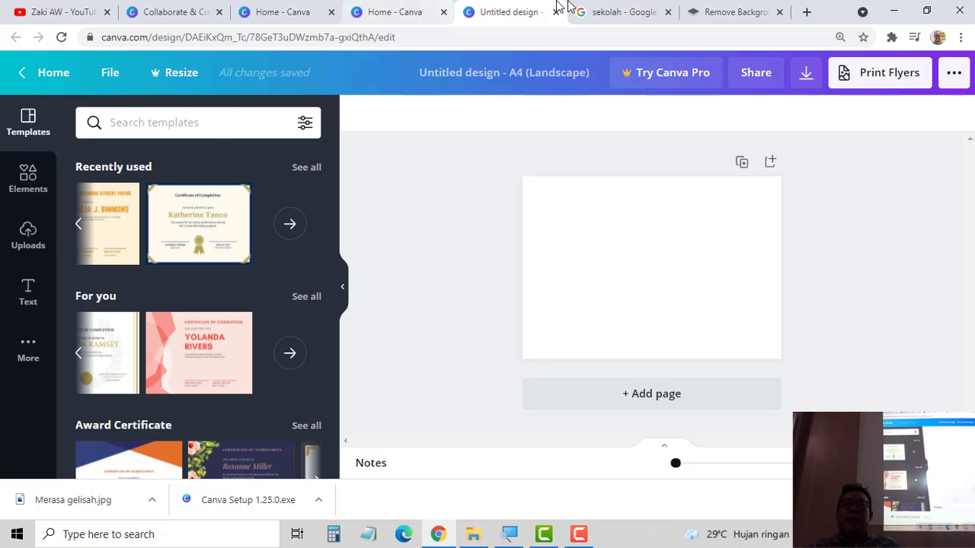
Step: Close the sekolah image-search tab and return to the certificate design
left_click(620, 13)
left_click(668, 12)
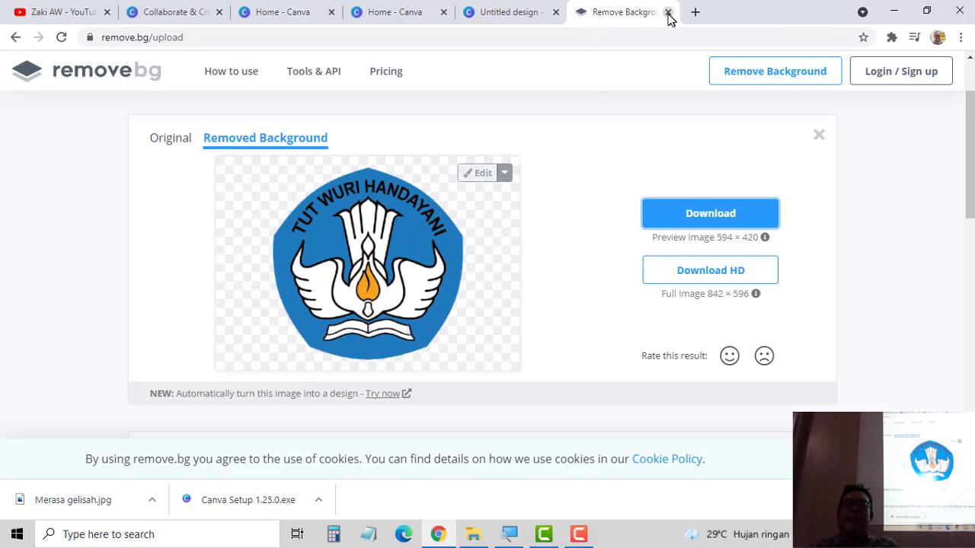
left_click(517, 11)
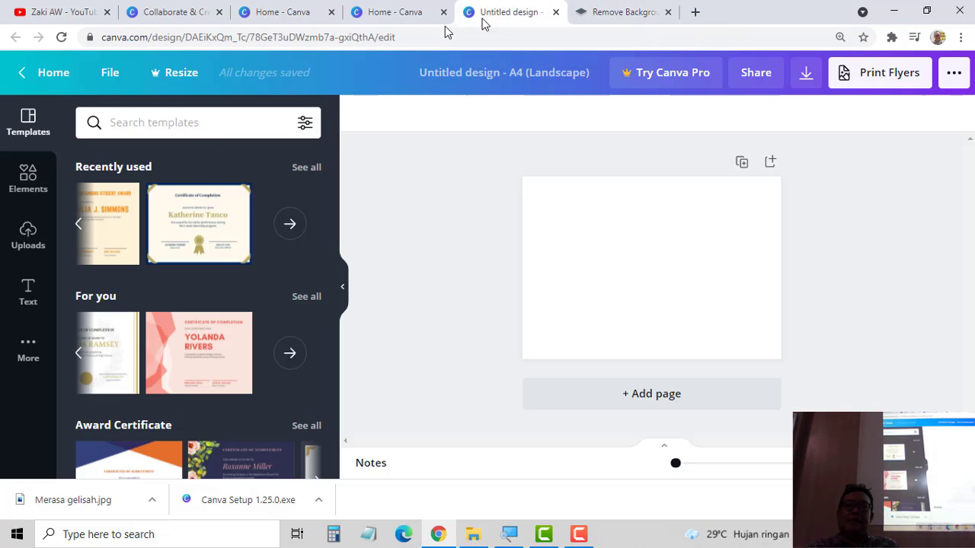
Step: Close the duplicate Home - Canva tab, check the remove.bg logo, then return to the design
left_click(399, 11)
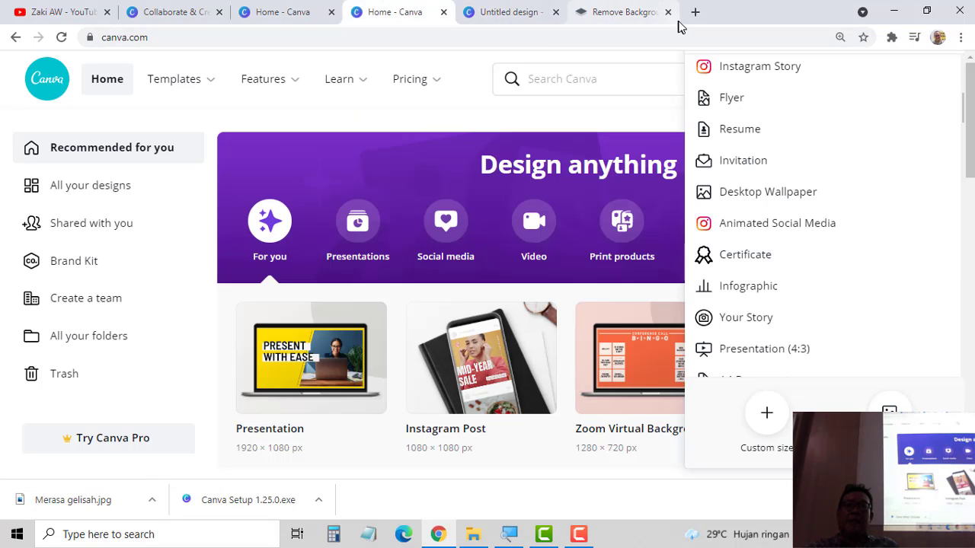
left_click(443, 12)
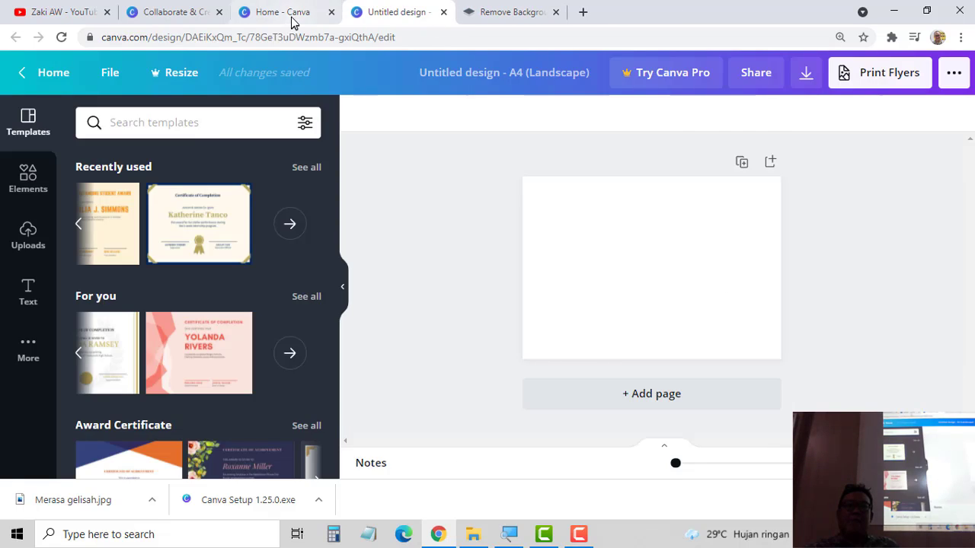
left_click(292, 21)
left_click(669, 10)
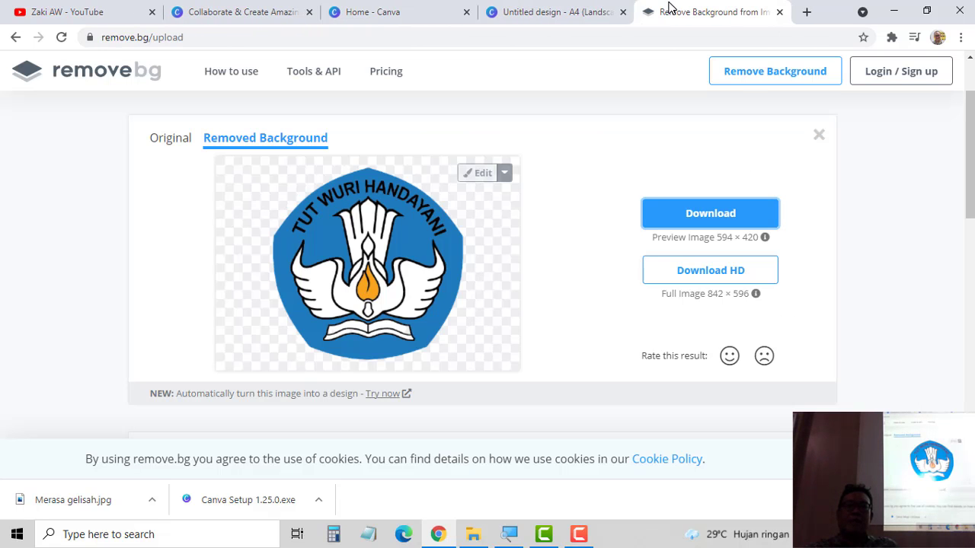
left_click(553, 11)
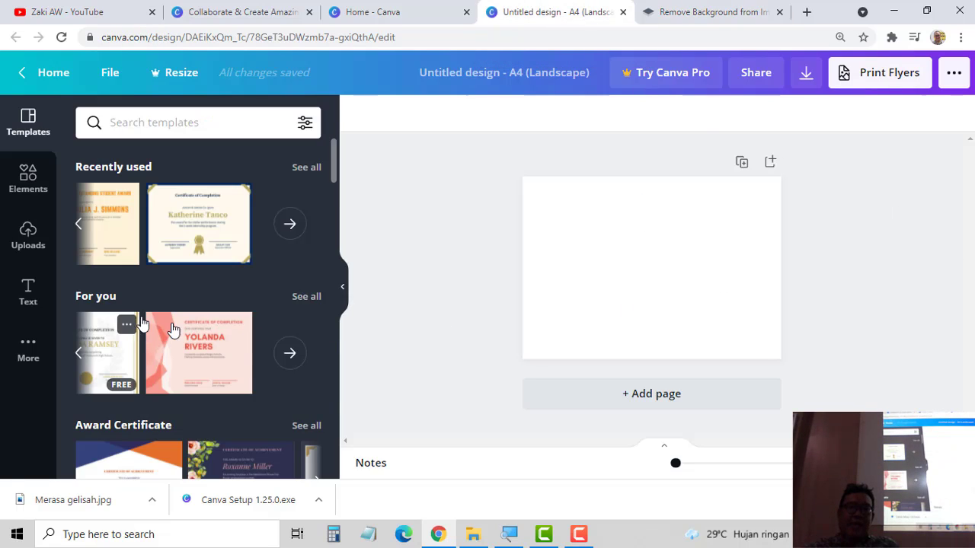
Step: Browse the appreciation certificate templates down to the Participation Certificate designs
scroll(254, 333, "down", 2)
scroll(254, 333, "down", 2)
scroll(253, 333, "down", 1)
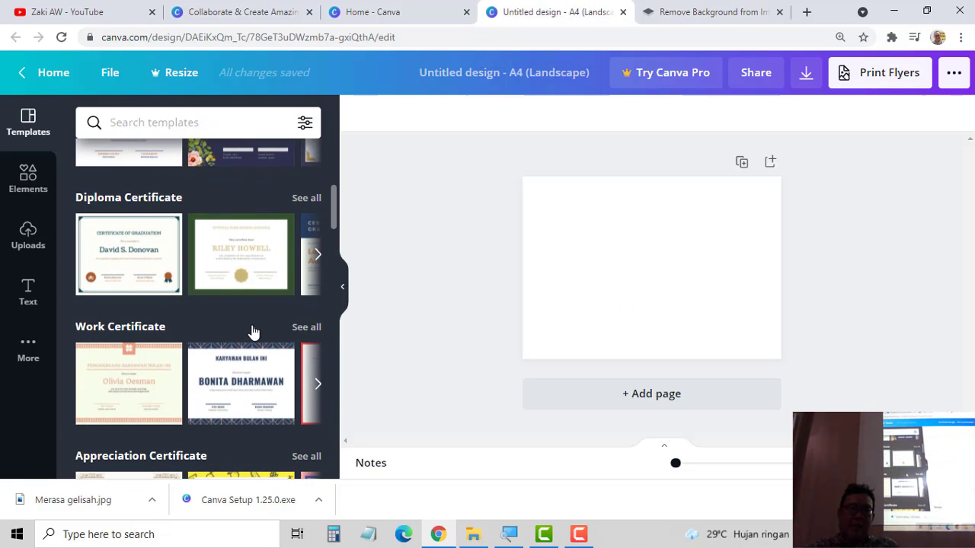
scroll(253, 333, "down", 2)
scroll(255, 331, "down", 1)
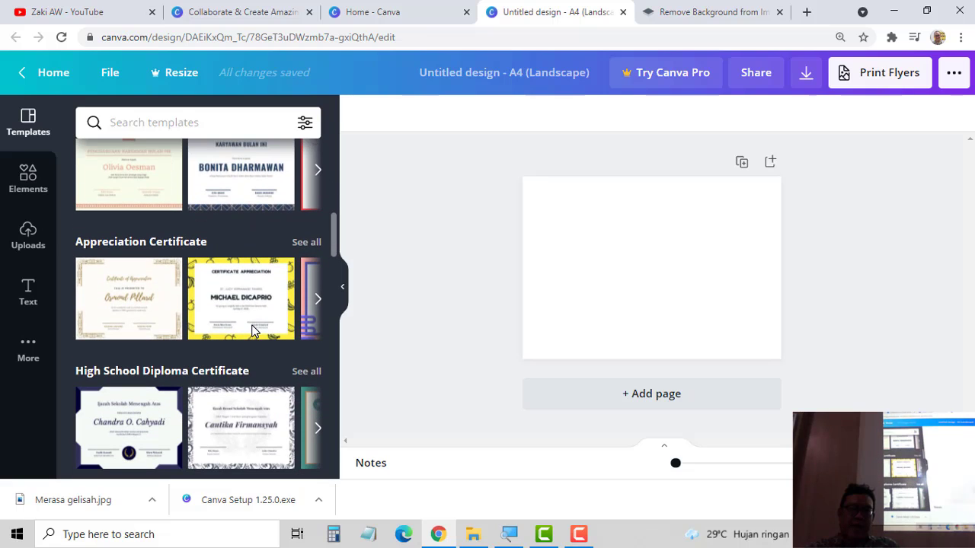
left_click(316, 301)
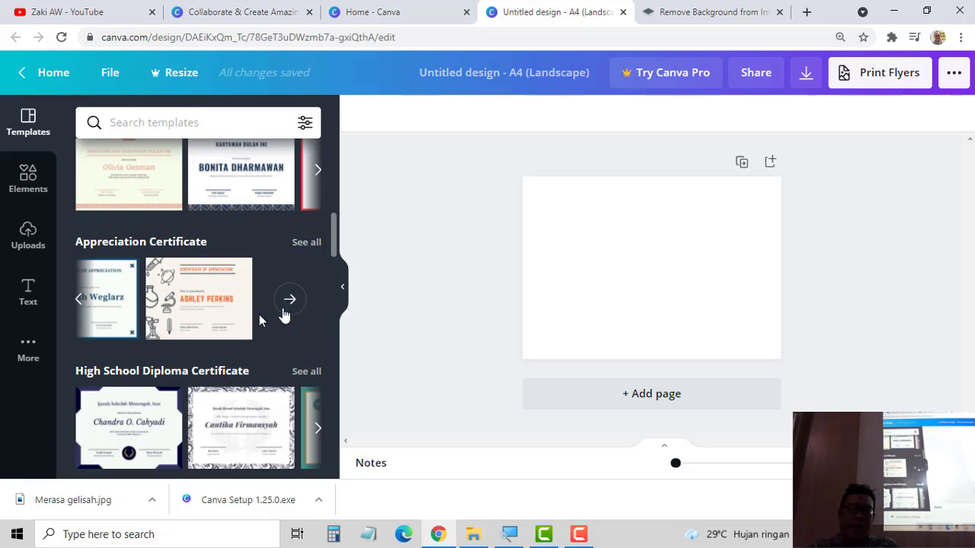
scroll(251, 320, "down", 3)
scroll(210, 331, "down", 2)
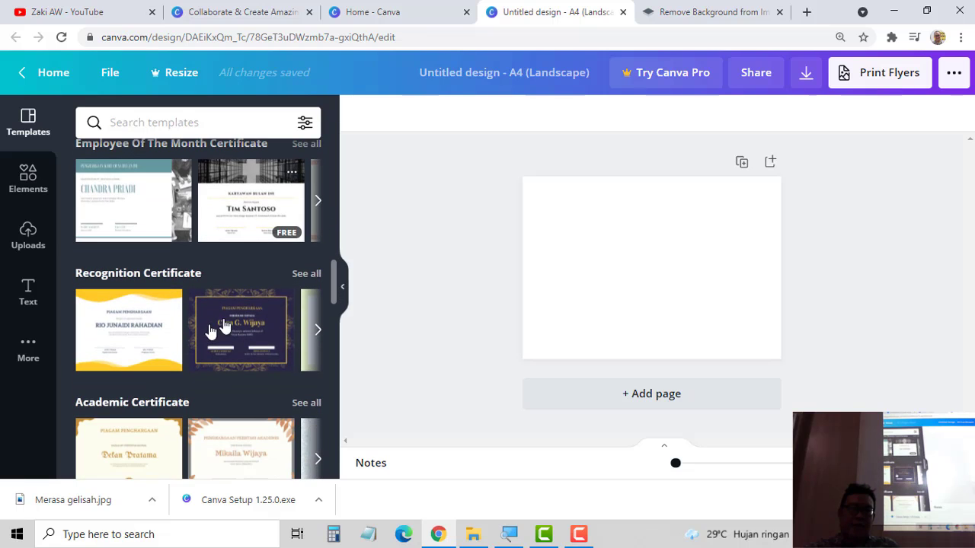
scroll(279, 311, "down", 2)
scroll(279, 312, "down", 3)
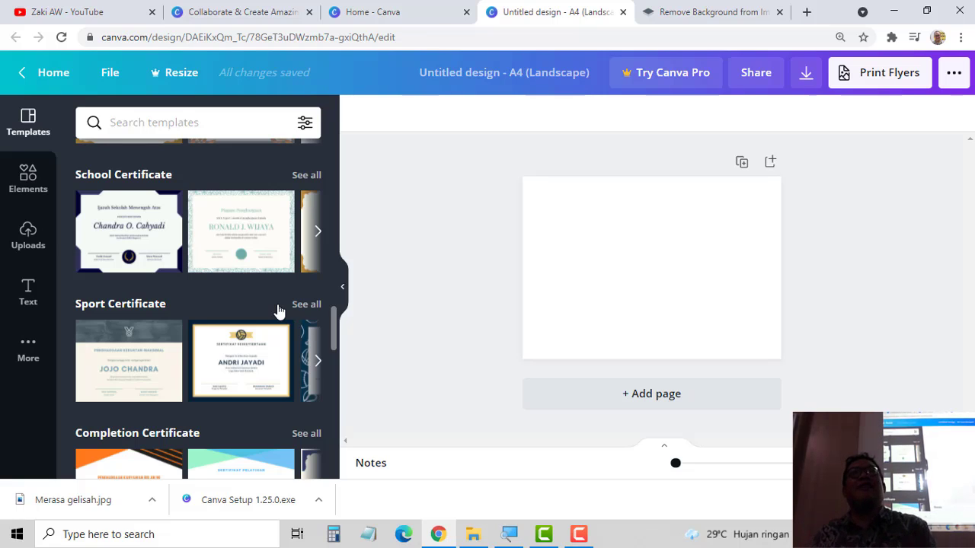
mouse_move(240, 232)
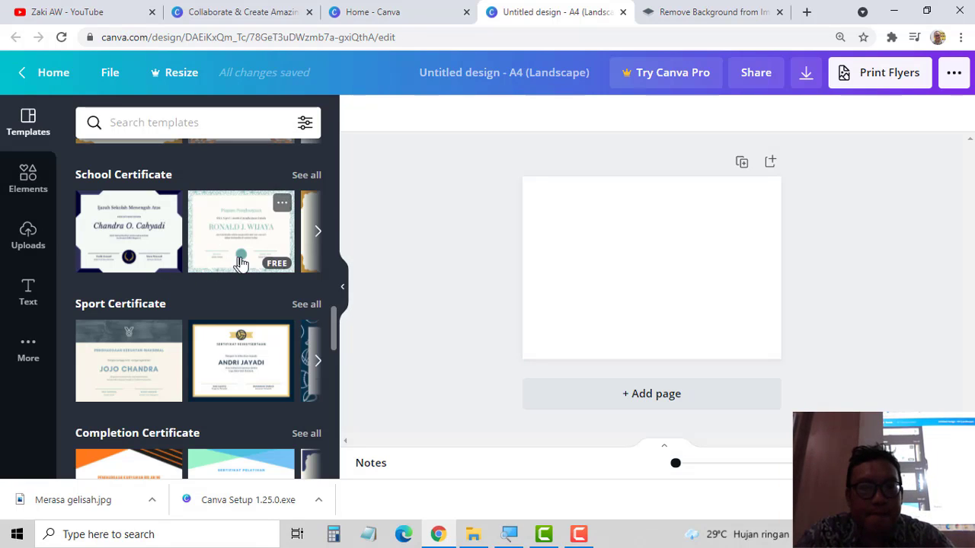
scroll(241, 263, "down", 2)
scroll(242, 263, "down", 2)
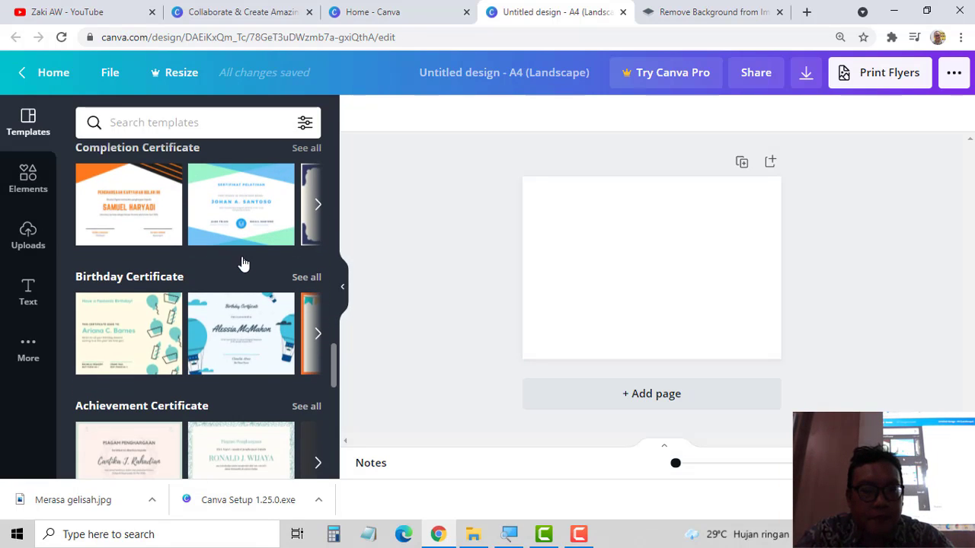
scroll(242, 264, "down", 2)
scroll(240, 264, "up", 1)
scroll(240, 264, "down", 2)
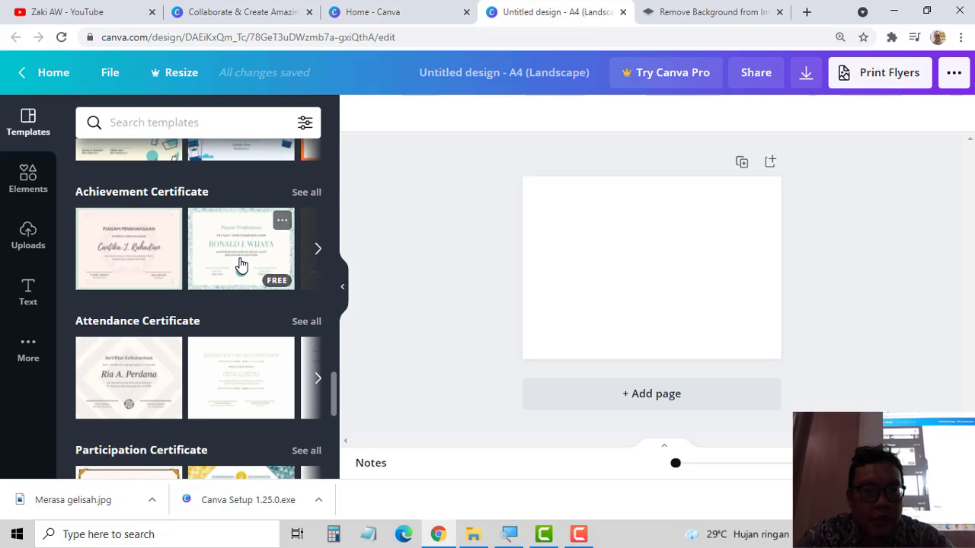
scroll(241, 264, "down", 3)
mouse_move(240, 293)
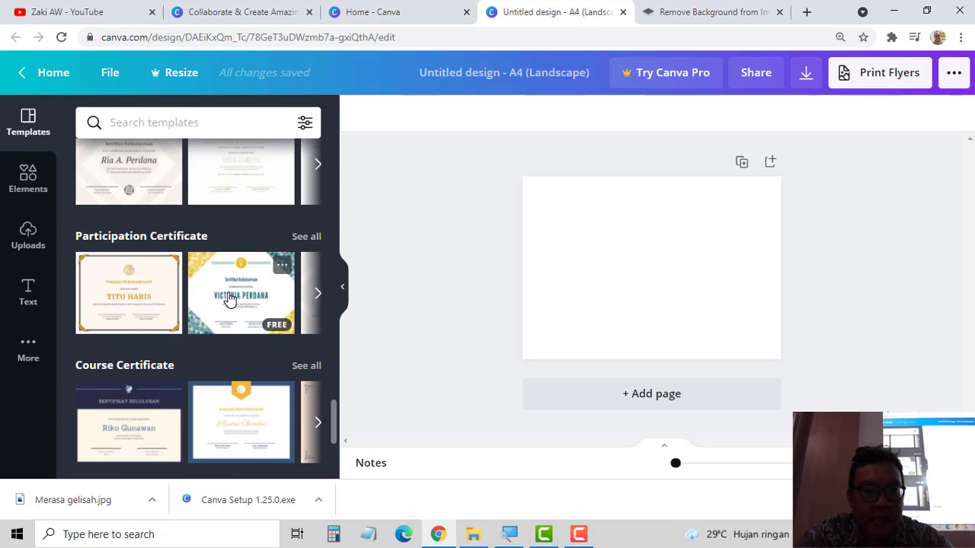
Step: Apply the teal-and-yellow Sertifikat Keikutsertaan template and delete its yellow lightbulb emblem
left_click(230, 299)
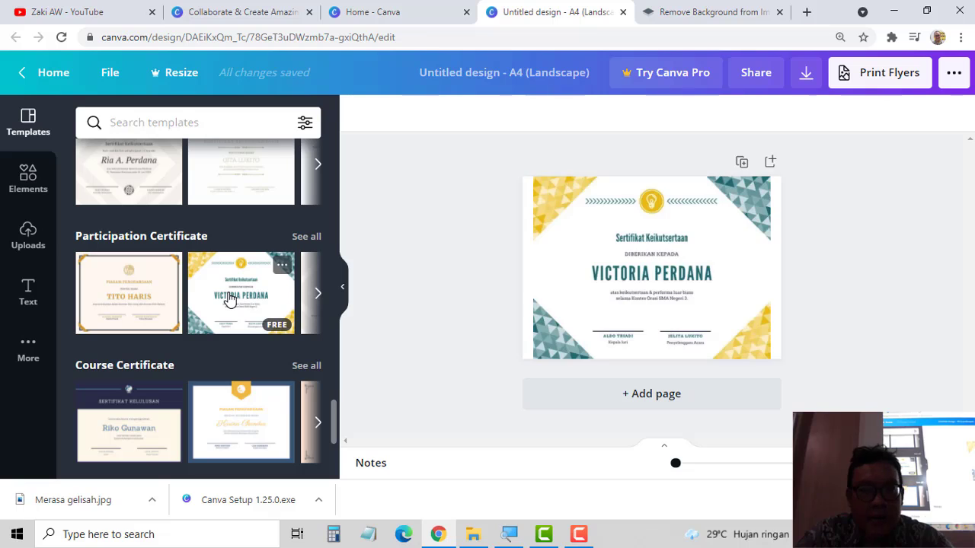
left_click(649, 302)
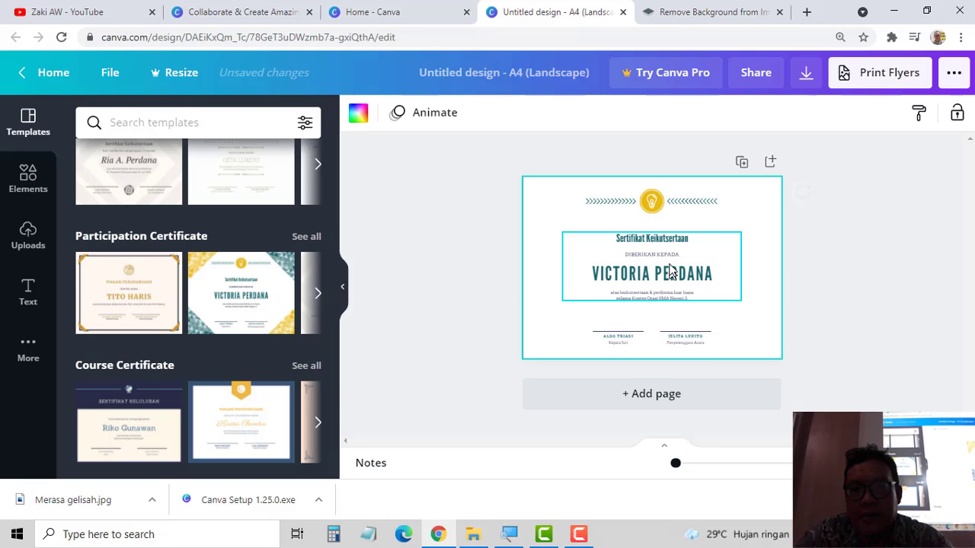
left_click(654, 202)
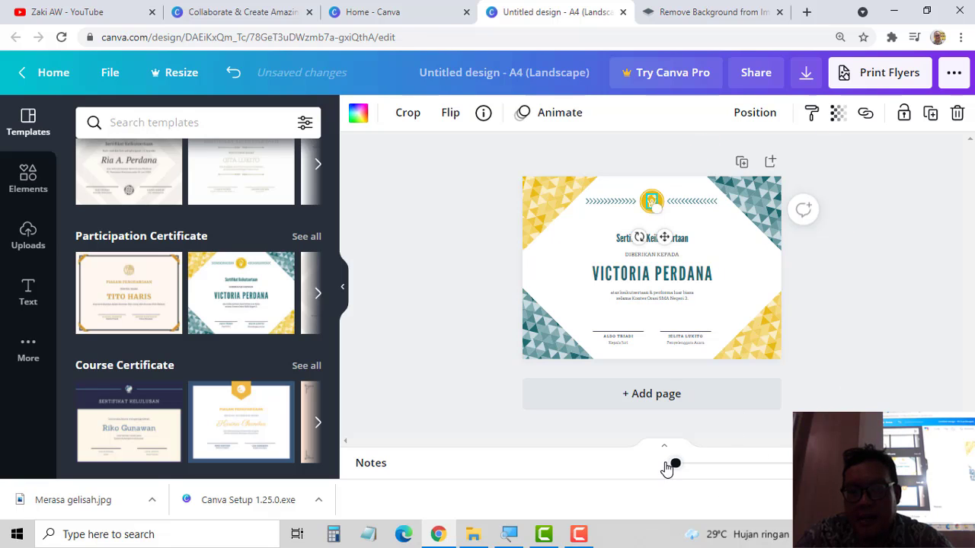
left_click_drag(676, 464, 683, 464)
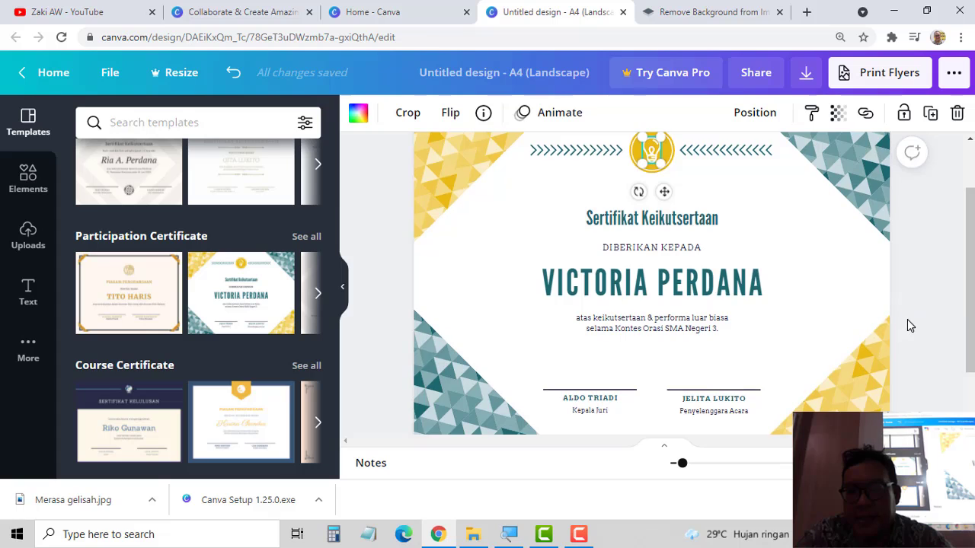
scroll(831, 308, "up", 2)
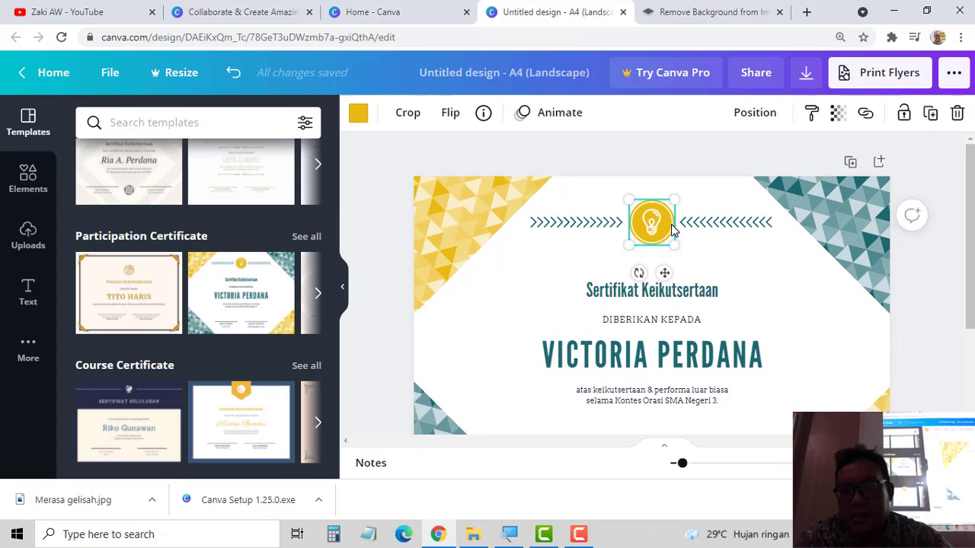
key("Delete")
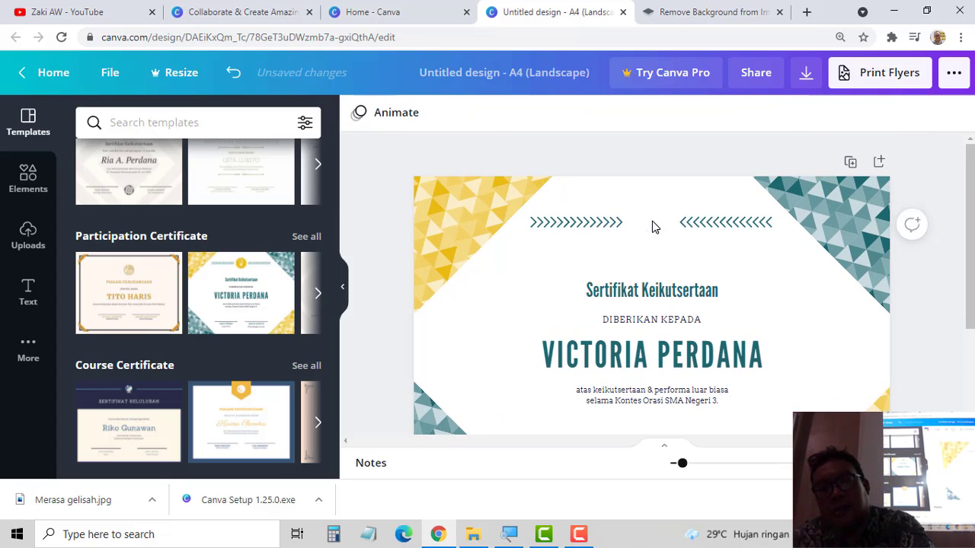
Step: Show the Uploads images and scroll down to the SD Muhammadiyah Manyar logo
left_click(31, 243)
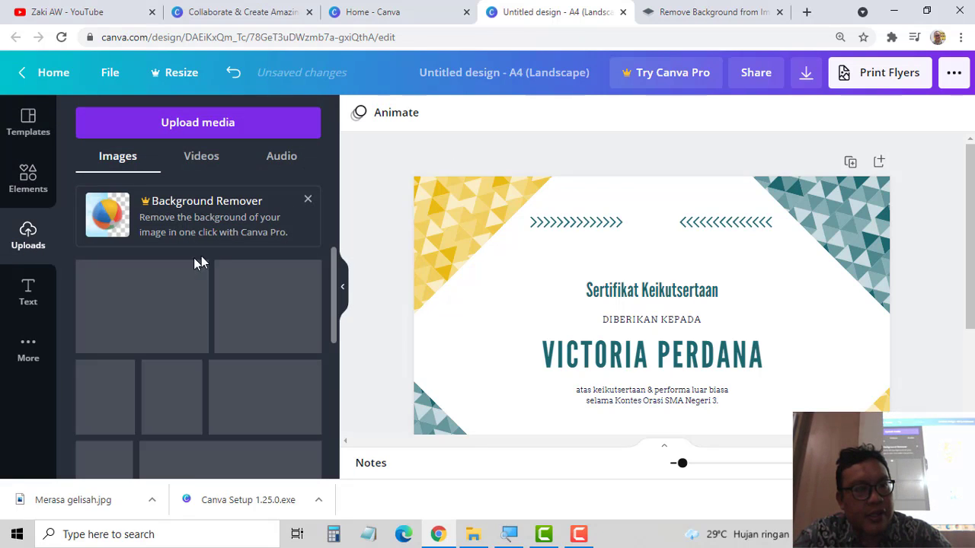
scroll(232, 262, "down", 3)
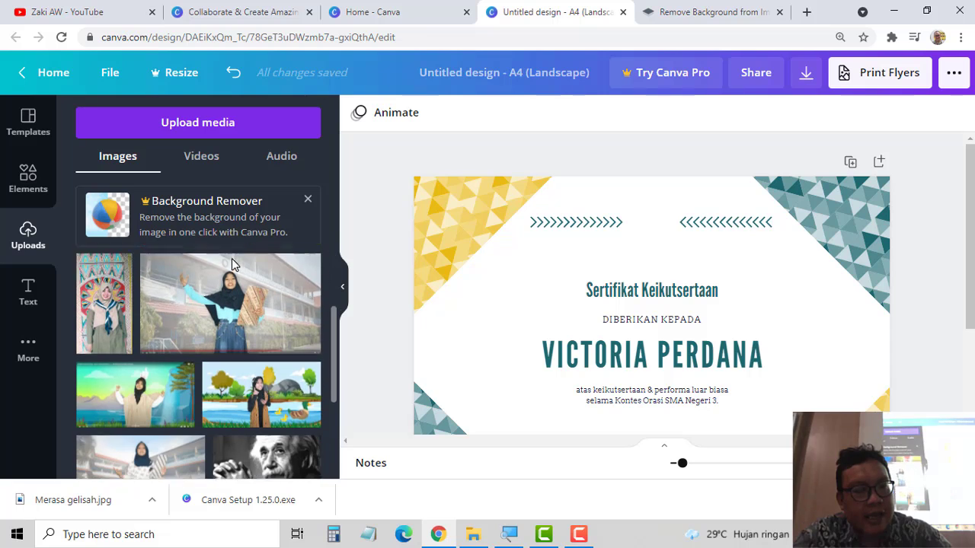
scroll(232, 263, "down", 1)
scroll(314, 303, "down", 2)
scroll(305, 307, "down", 2)
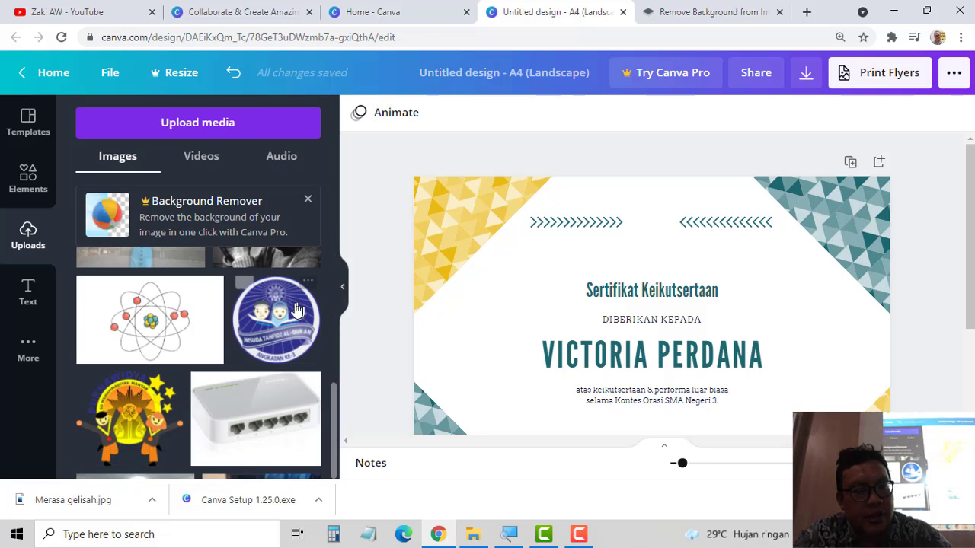
scroll(289, 311, "down", 2)
scroll(290, 312, "down", 2)
scroll(290, 310, "down", 2)
scroll(290, 311, "down", 2)
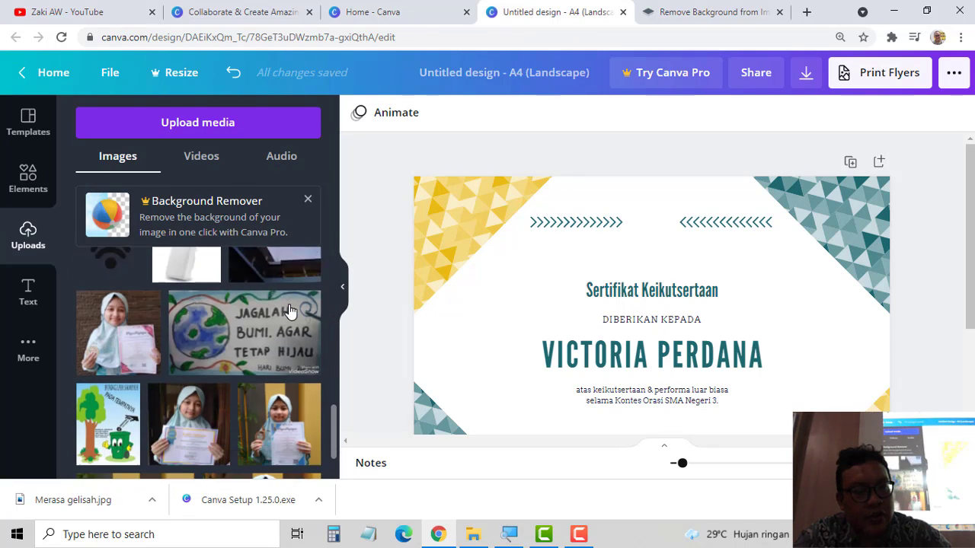
scroll(291, 311, "down", 2)
scroll(290, 310, "down", 2)
scroll(291, 311, "down", 2)
scroll(290, 310, "down", 2)
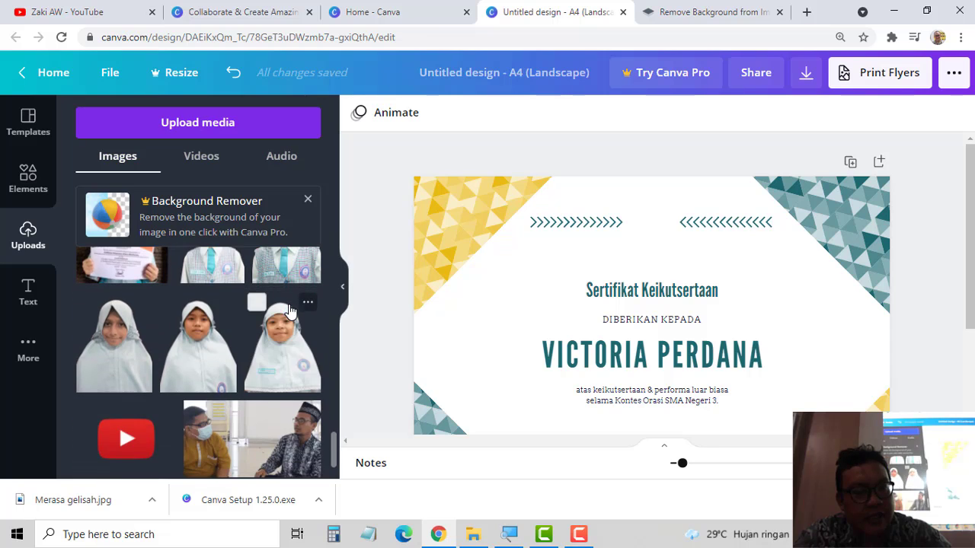
scroll(290, 311, "down", 2)
scroll(290, 311, "down", 2)
scroll(290, 311, "down", 1)
scroll(290, 311, "down", 2)
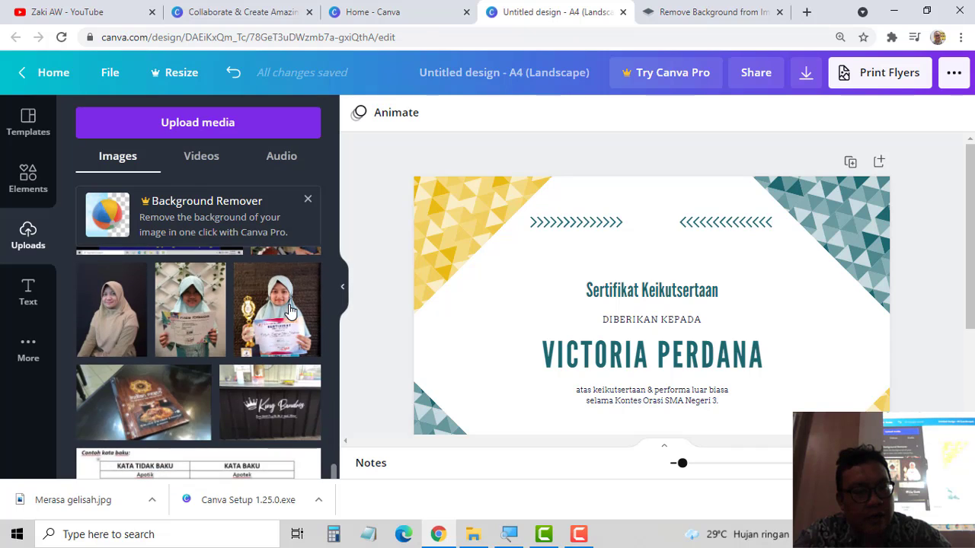
scroll(290, 311, "down", 2)
scroll(290, 311, "down", 2)
scroll(291, 311, "down", 2)
scroll(290, 311, "down", 2)
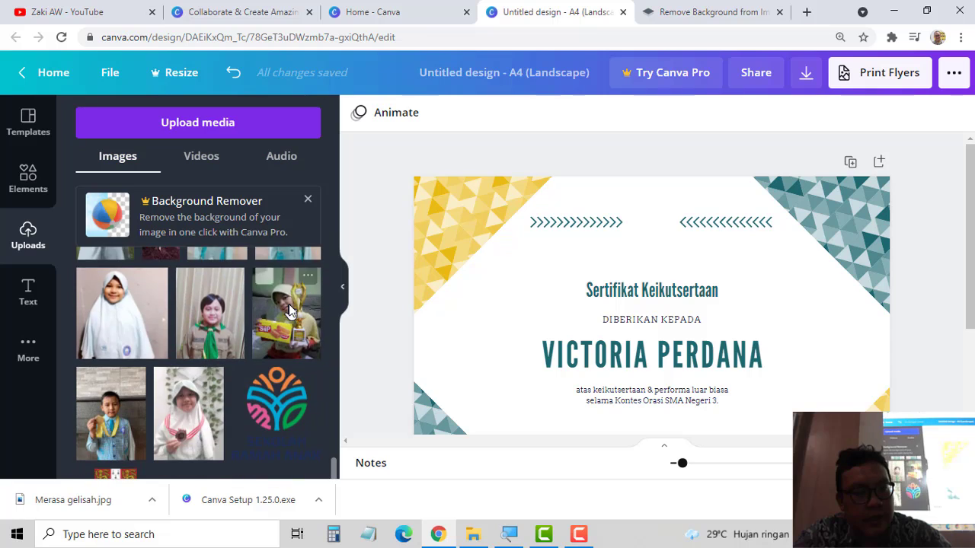
scroll(290, 310, "down", 2)
scroll(290, 311, "down", 2)
scroll(290, 311, "down", 2)
scroll(290, 311, "down", 2)
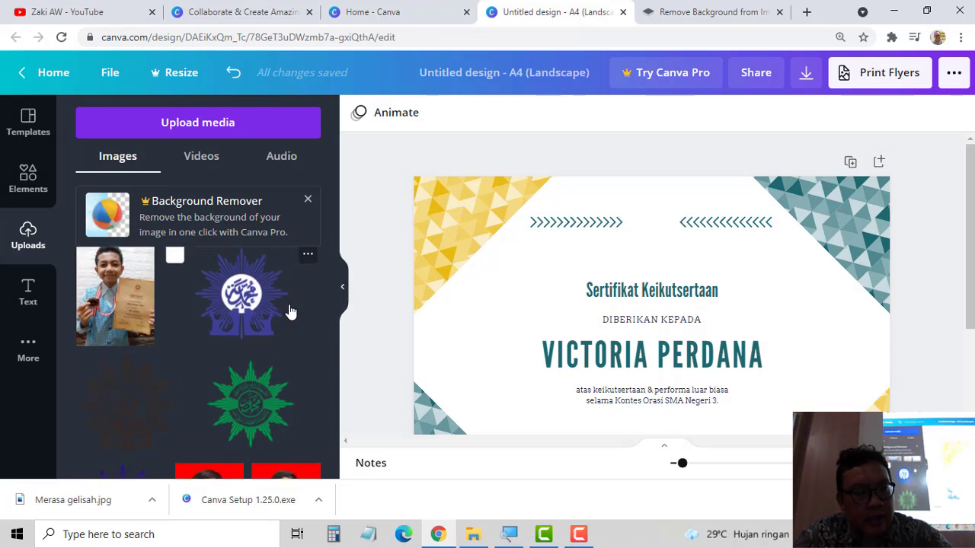
scroll(290, 310, "down", 2)
scroll(291, 311, "down", 2)
scroll(291, 311, "down", 2)
scroll(290, 311, "down", 2)
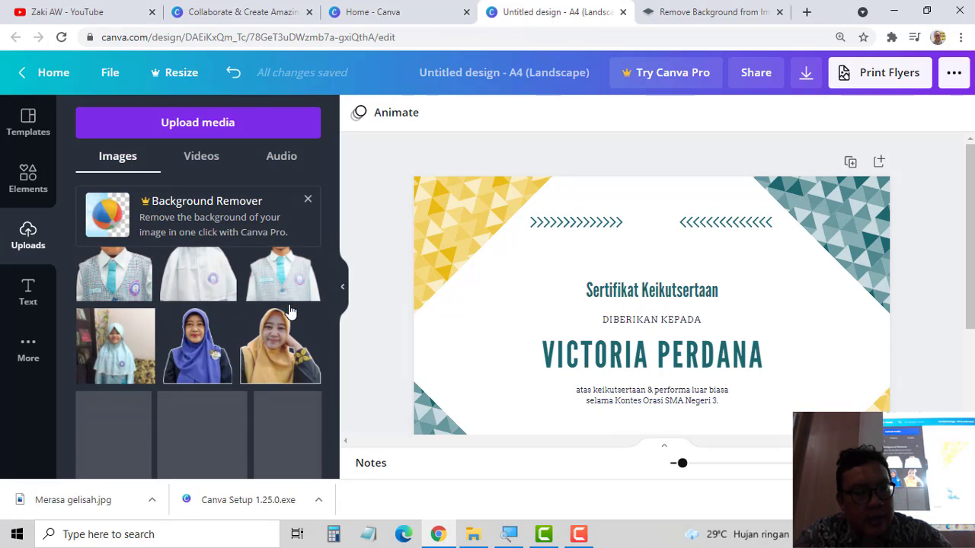
scroll(290, 310, "down", 2)
scroll(290, 311, "down", 2)
scroll(290, 311, "down", 2)
scroll(290, 311, "down", 2)
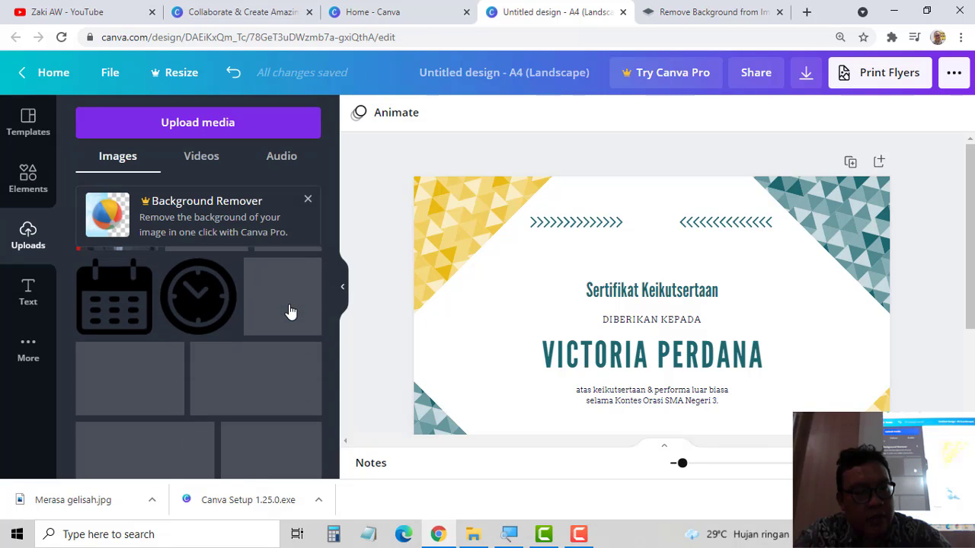
scroll(291, 311, "down", 2)
scroll(290, 311, "down", 2)
scroll(290, 311, "down", 2)
scroll(290, 311, "down", 2)
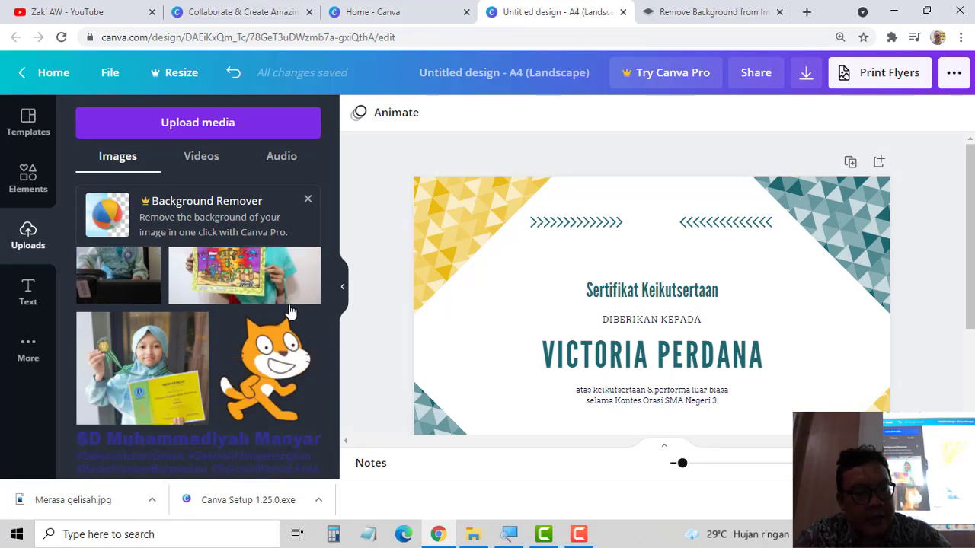
scroll(291, 311, "down", 2)
scroll(290, 311, "down", 2)
Step: Add the school logo to the certificate and shrink it into the top gap between the chevrons
left_click(181, 388)
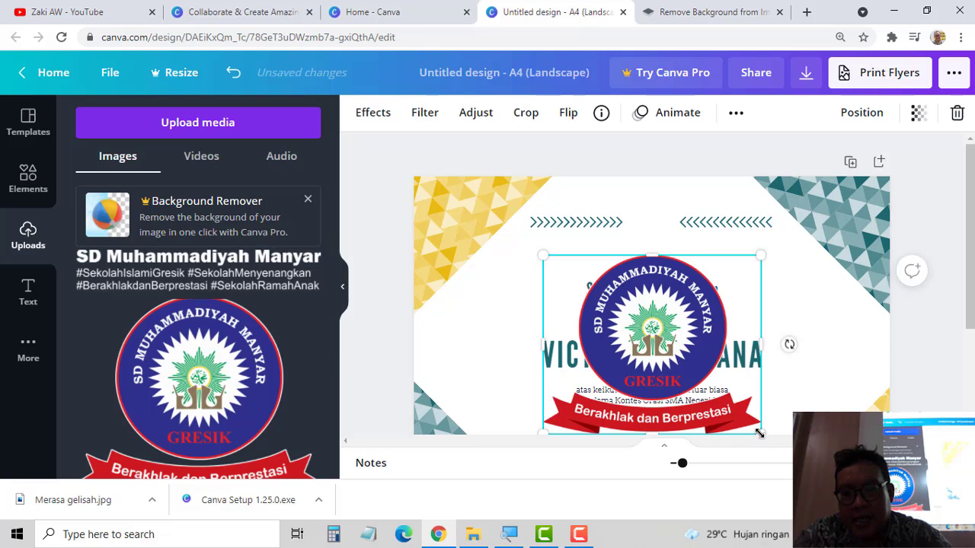
mouse_move(759, 436)
left_mouse_down()
mouse_move(598, 299)
mouse_move(645, 217)
left_mouse_up()
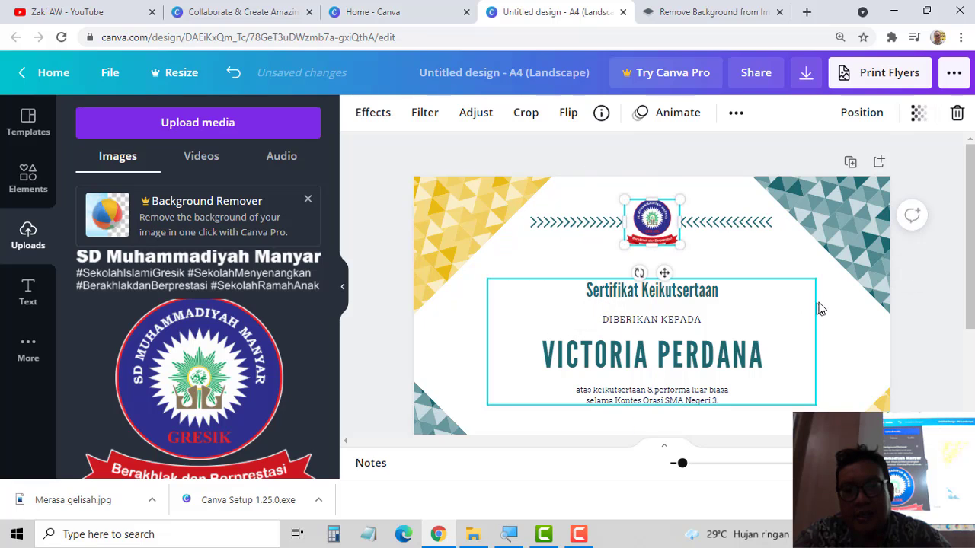
left_click(854, 313)
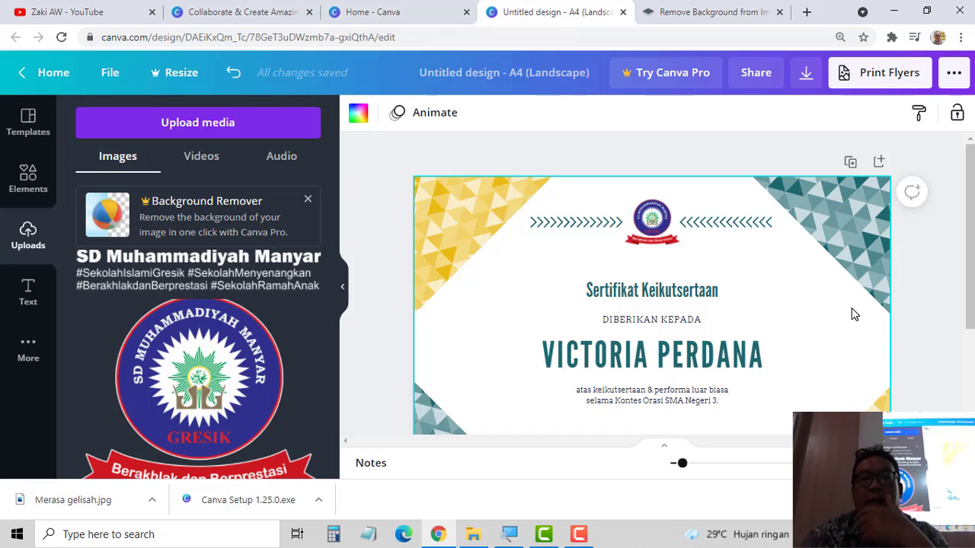
Step: Select the certificate text group and bring up its options menu
scroll(822, 328, "down", 1)
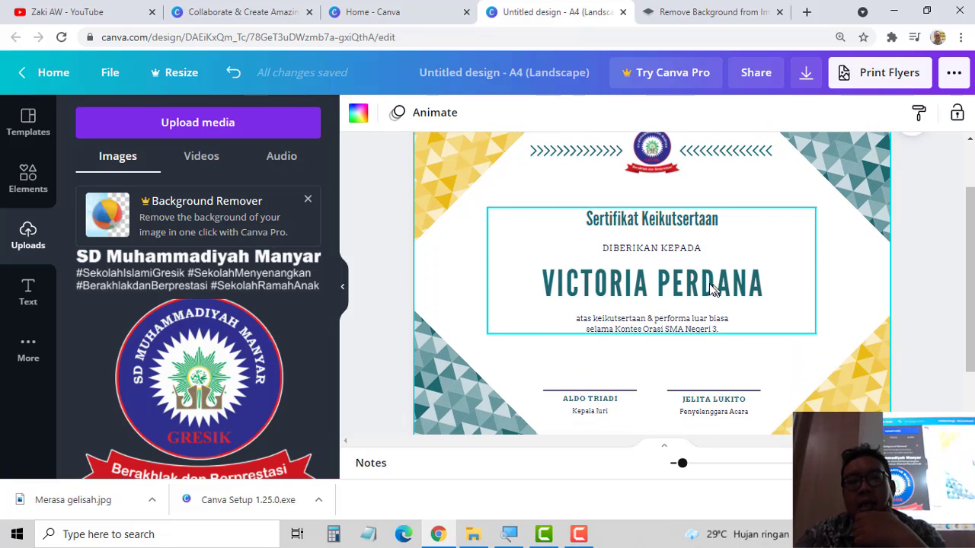
left_click(713, 289)
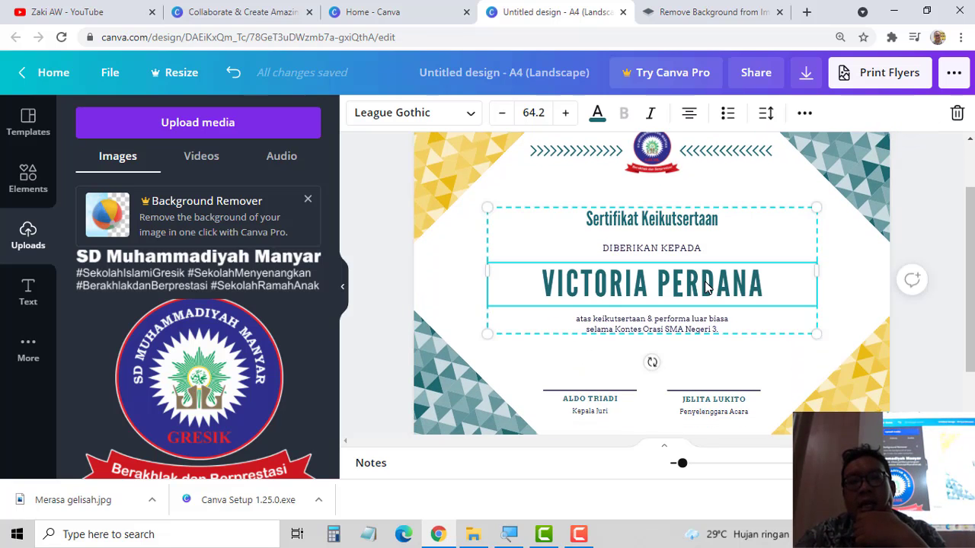
right_click(594, 288)
Step: Ungroup the text boxes and delete the sample name VICTORIA PERDANA
left_click(657, 413)
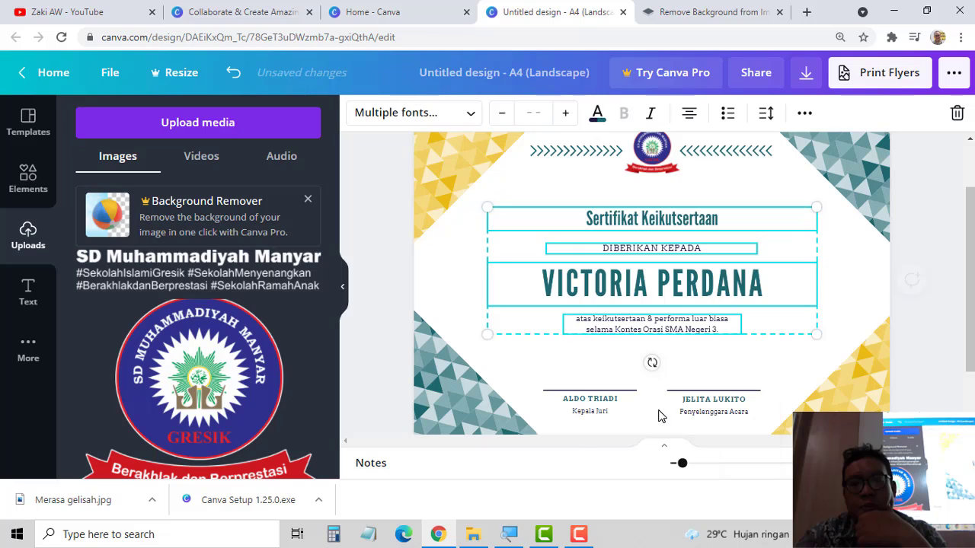
left_click(726, 282)
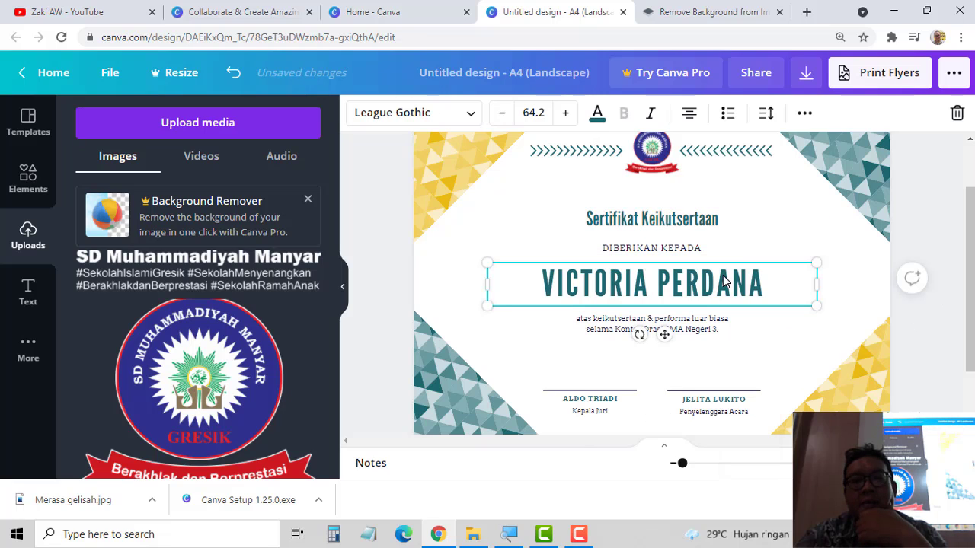
key("Delete")
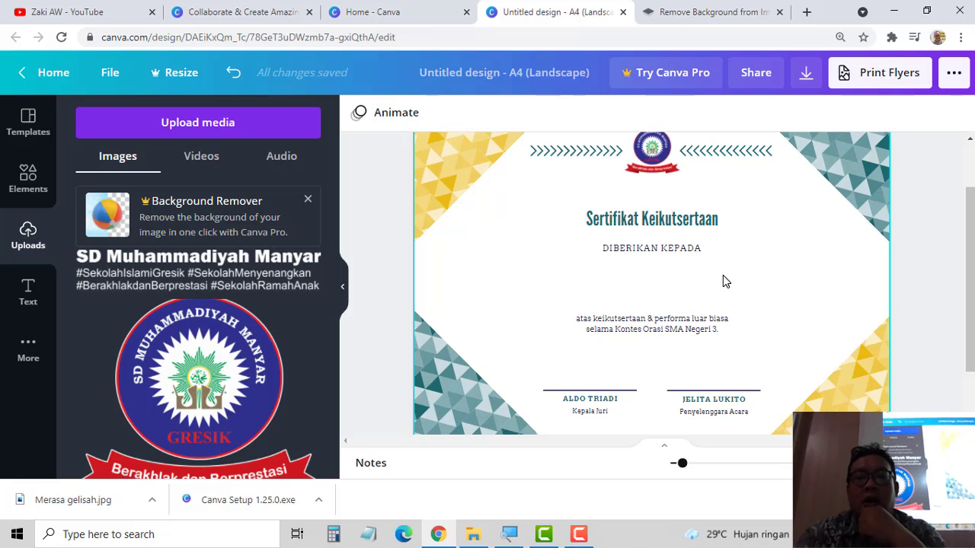
scroll(726, 280, "down", 2)
scroll(726, 281, "up", 3)
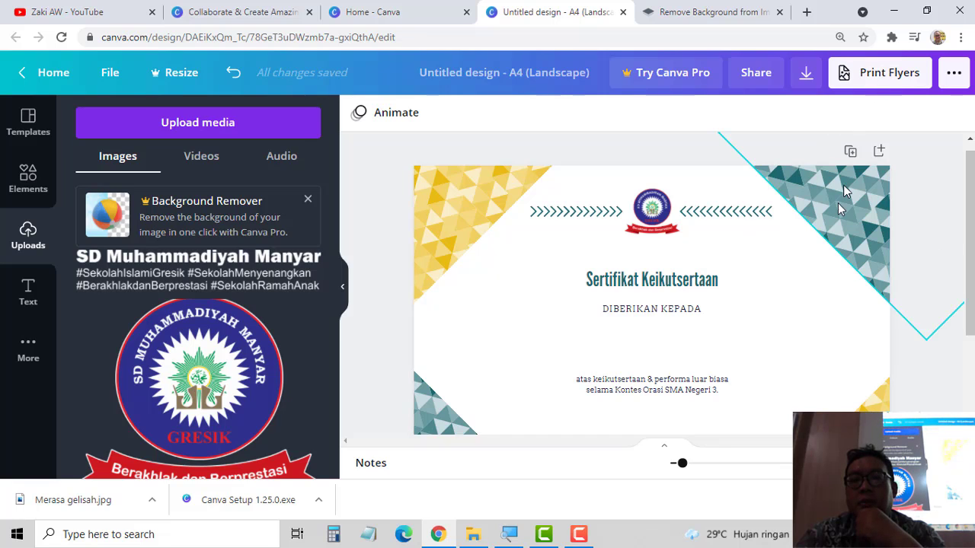
Step: Download the certificate as a JPG file, Untitled design.jpg, and dismiss the publish notice
left_click(954, 72)
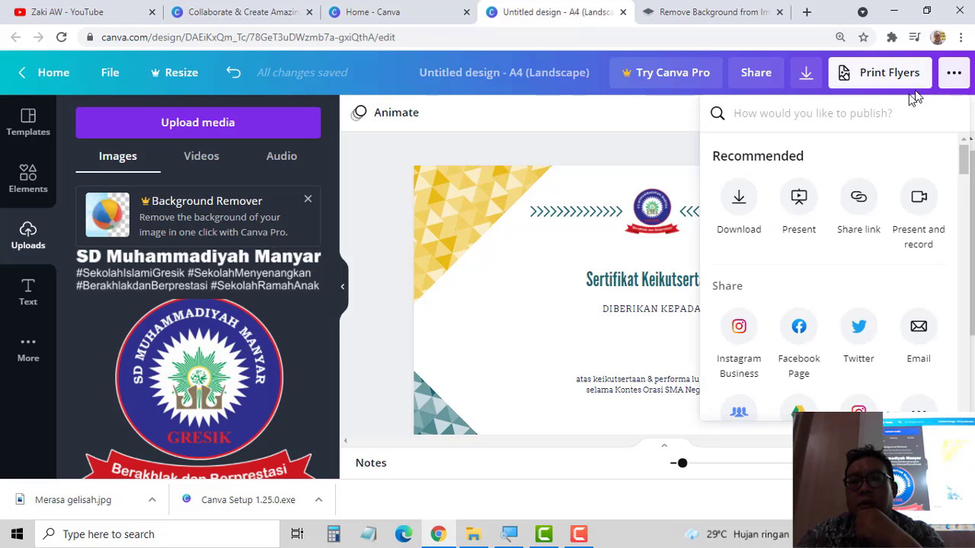
left_click(737, 199)
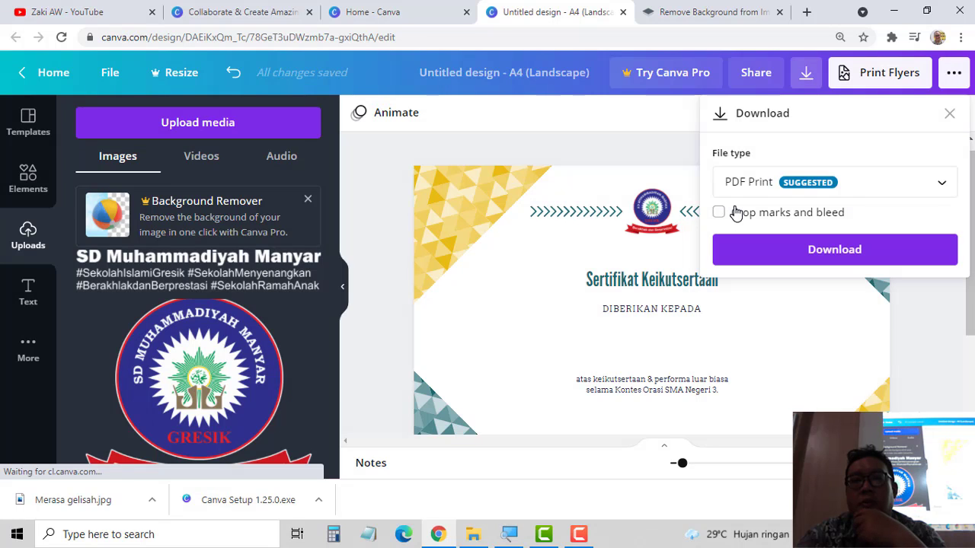
left_click(873, 186)
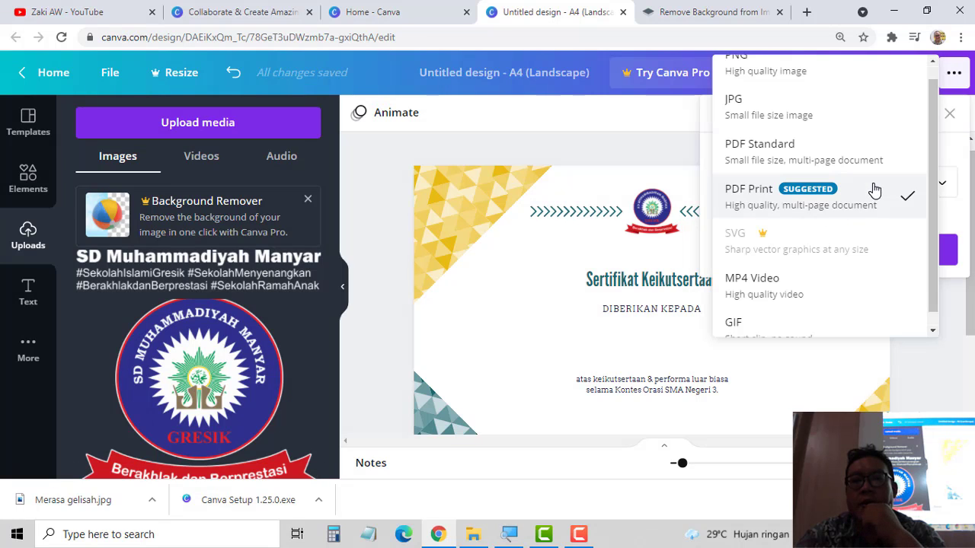
scroll(844, 165, "up", 1)
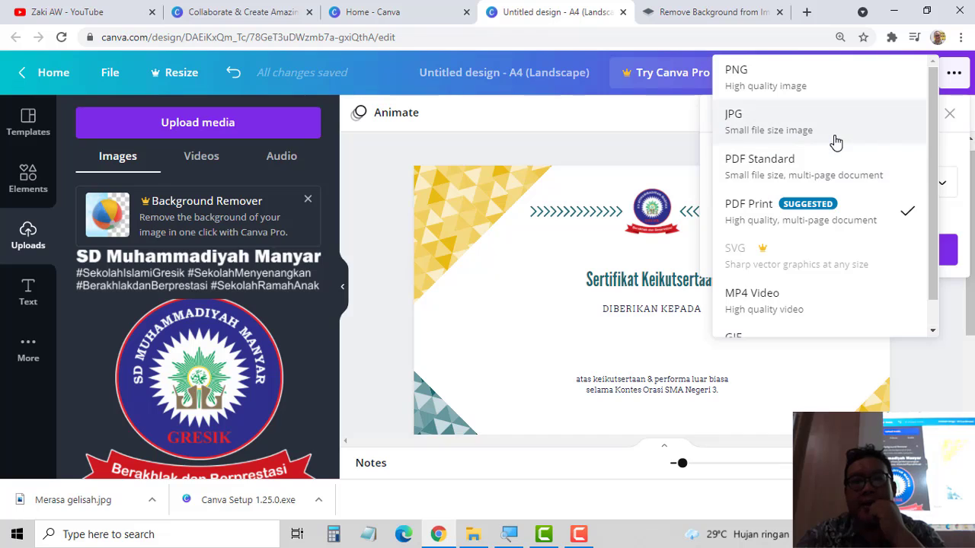
left_click(835, 143)
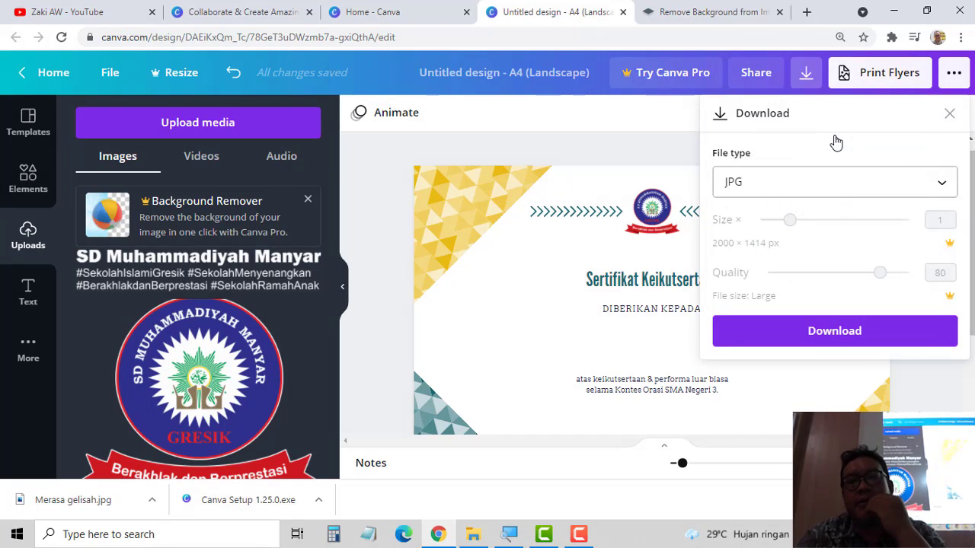
left_click(843, 338)
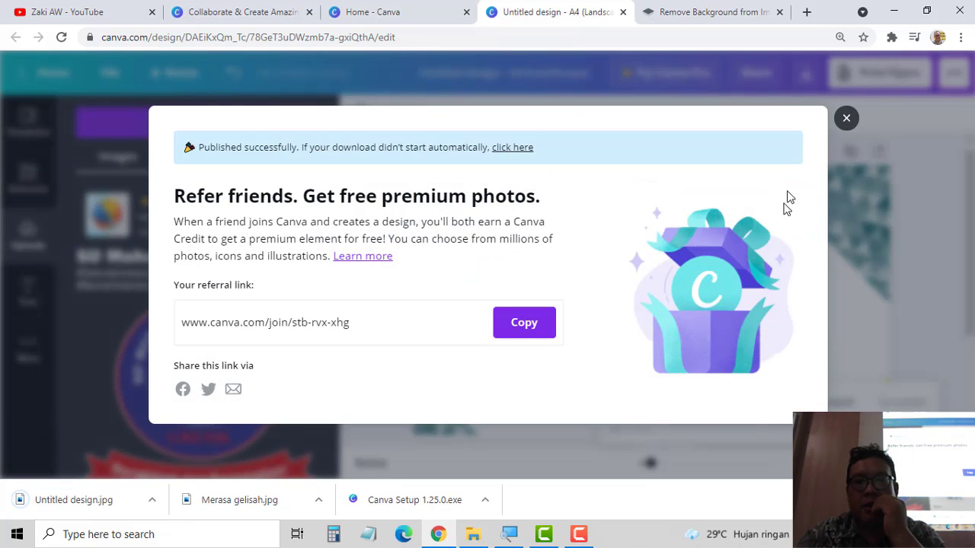
left_click(847, 121)
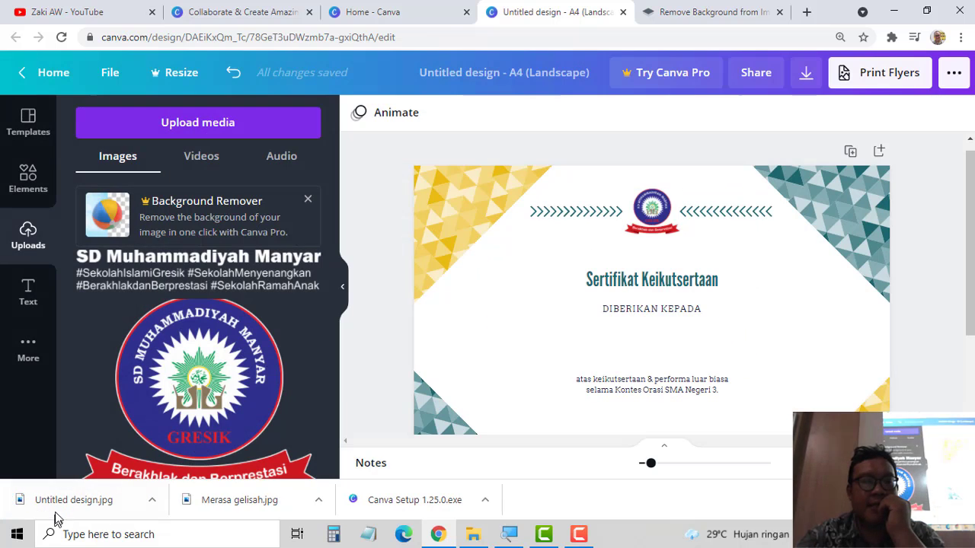
Step: Rename the design from Untitled design to 'Sertifika coba-coba'
left_click(490, 74)
key("BackSpace")
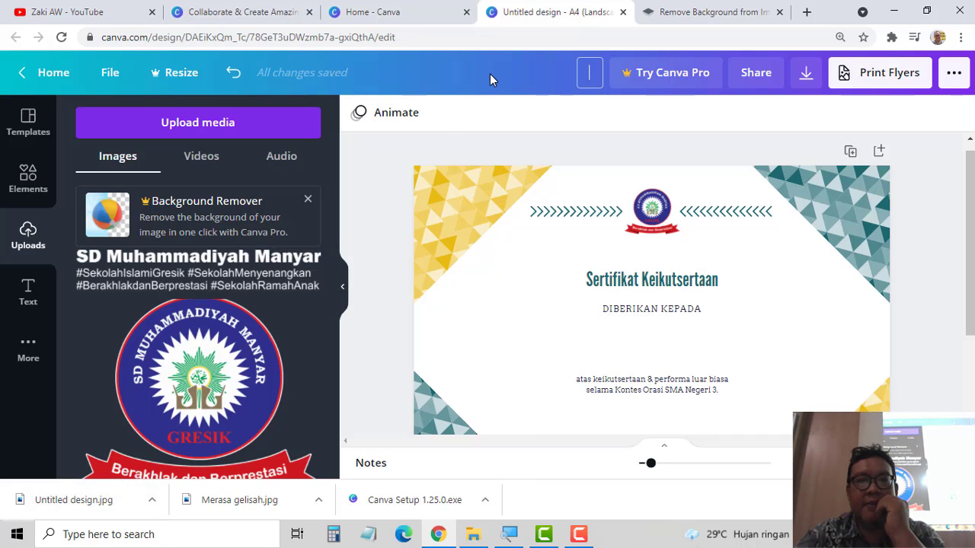
type("Sert")
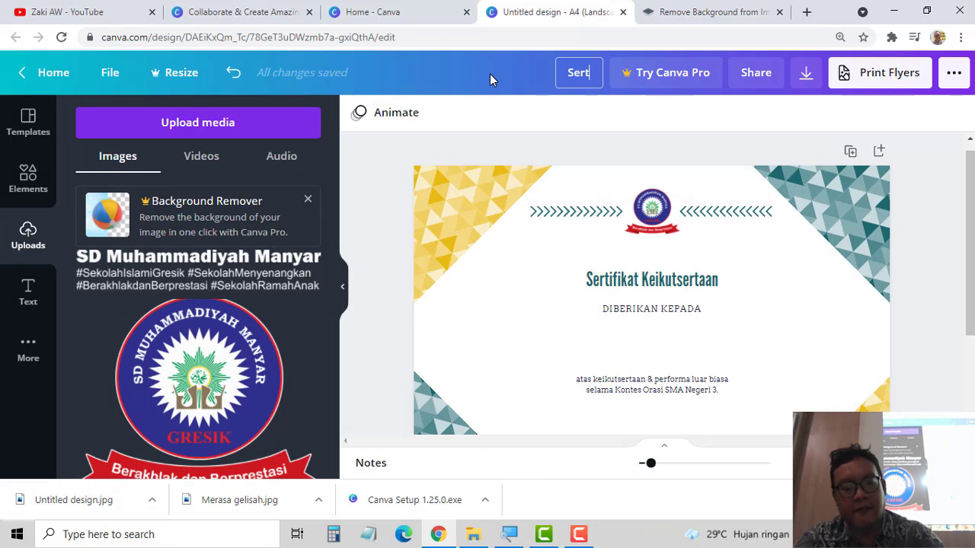
type("i")
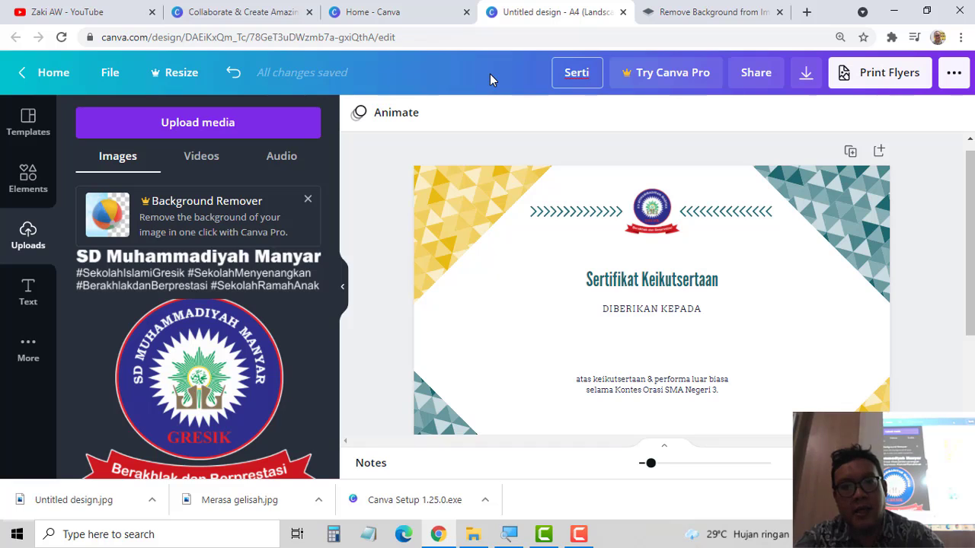
type("fika coba-")
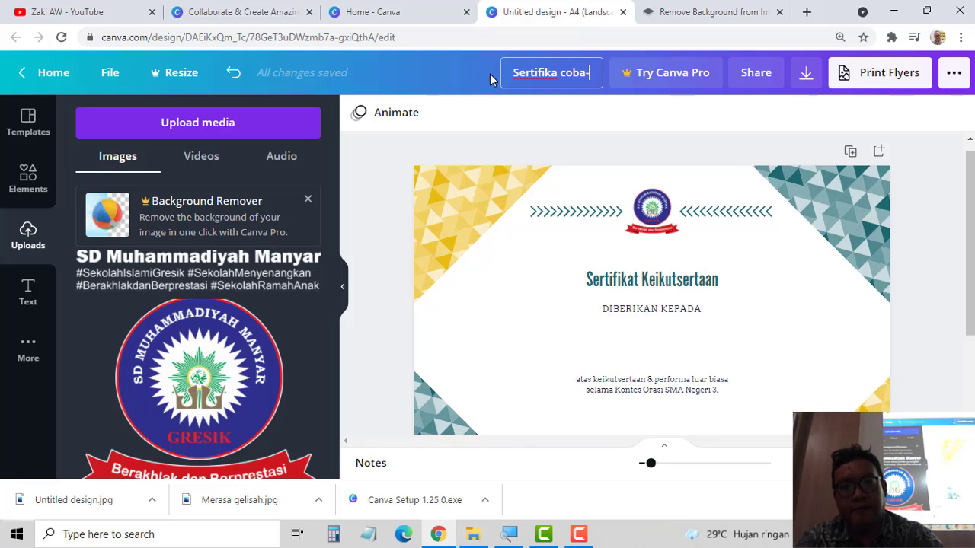
type("coba")
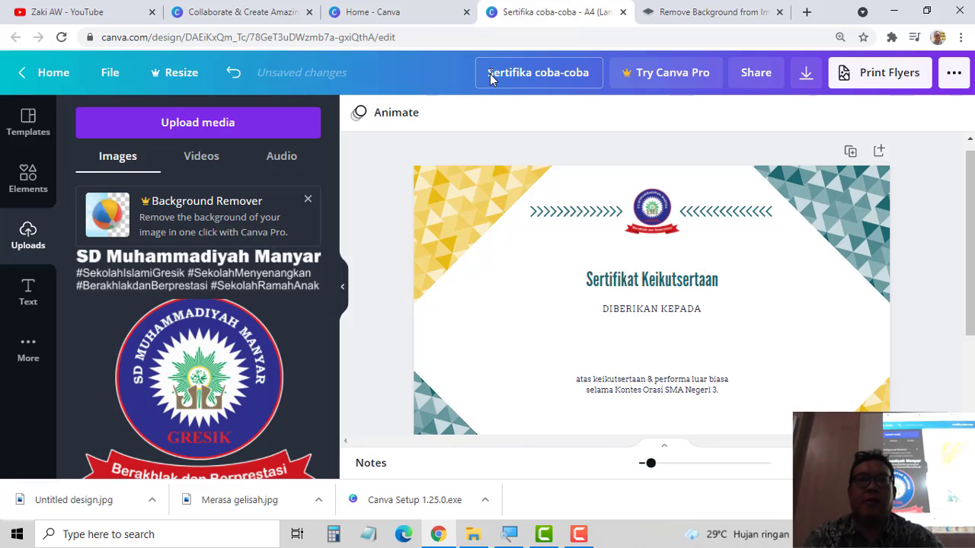
key("Return")
left_click(87, 509)
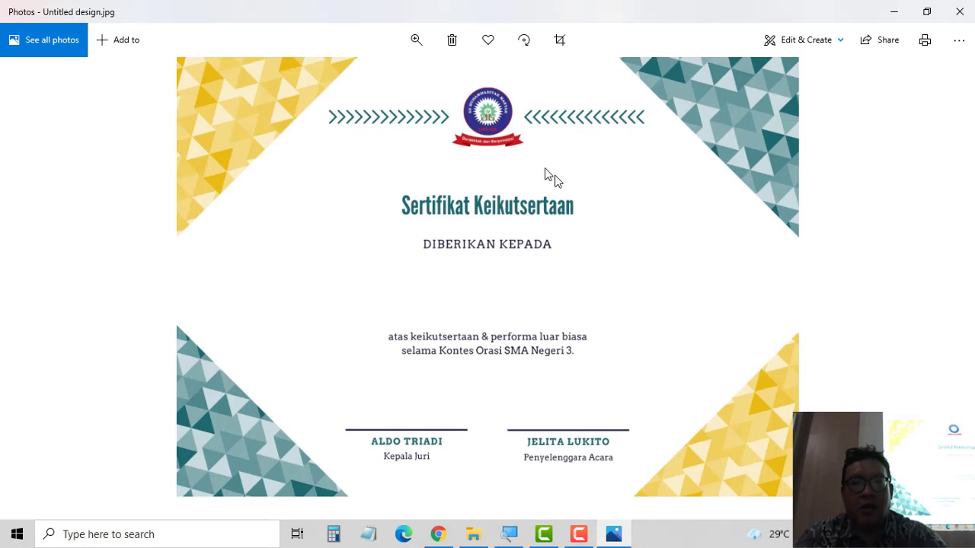
left_click(959, 10)
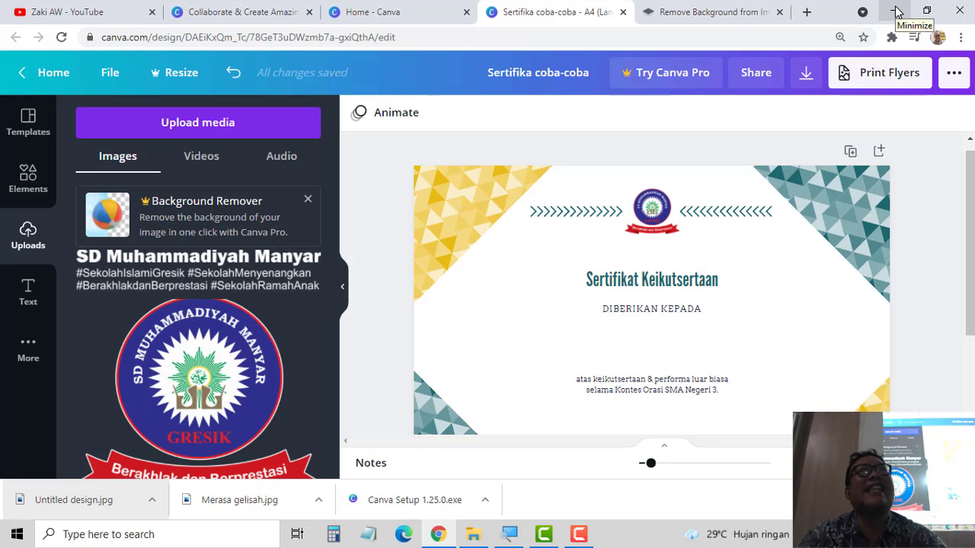
Step: Minimize Chrome and close the File Explorer Downloads window to reveal the desktop
left_click(895, 11)
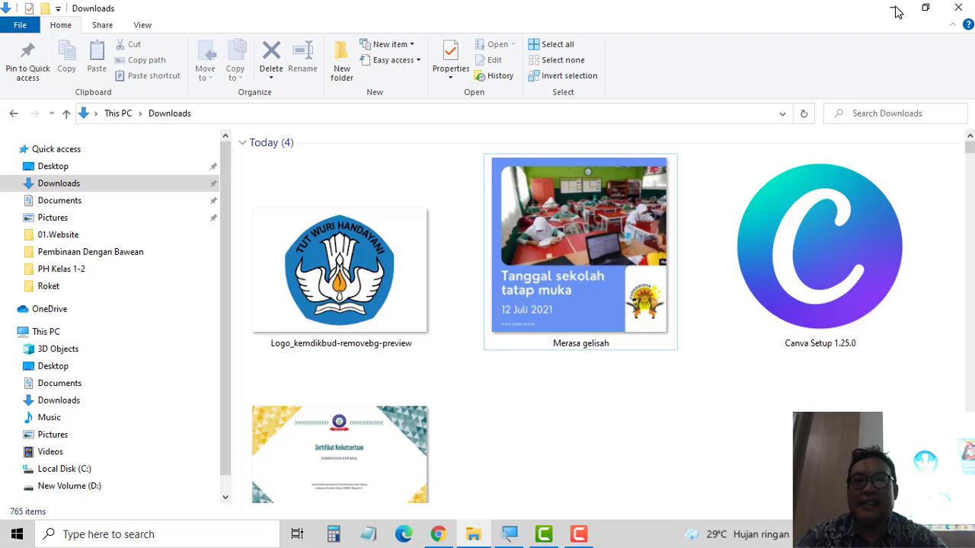
left_click(958, 9)
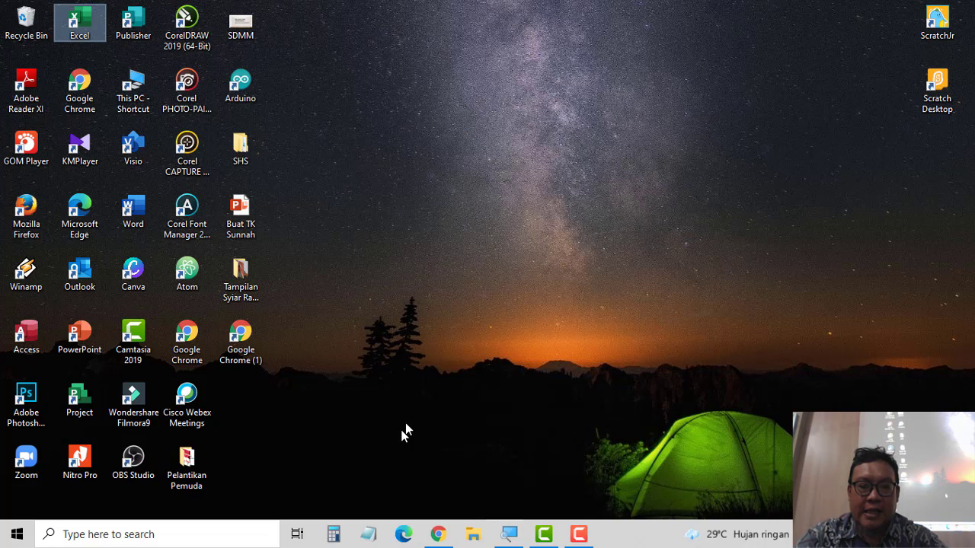
Step: Launch Microsoft Word from the Start menu's app tiles
left_click(17, 534)
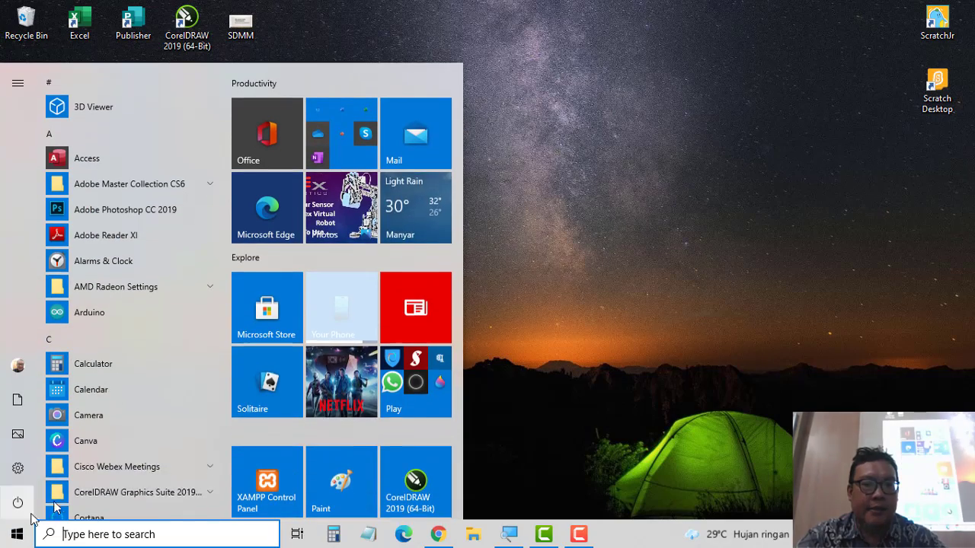
scroll(143, 331, "down", 5)
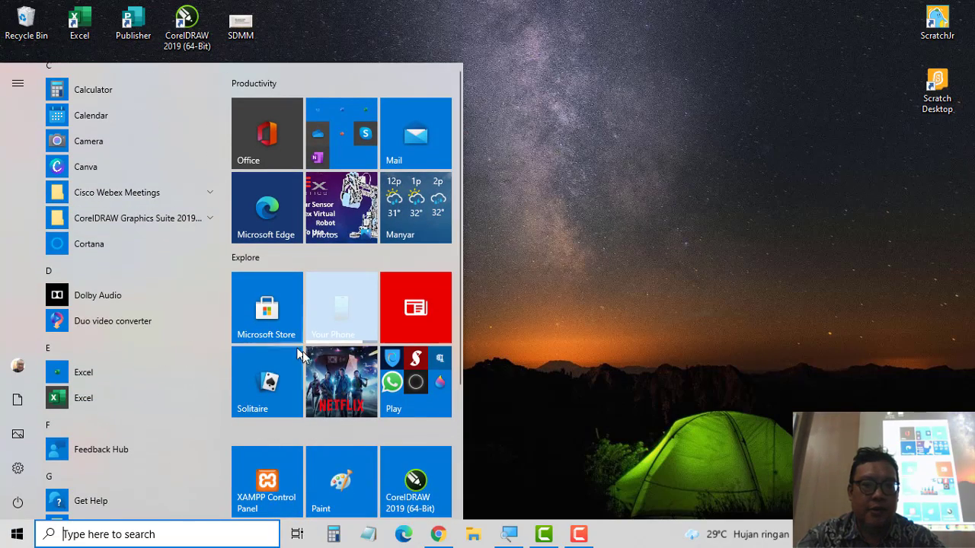
scroll(343, 373, "down", 3)
left_click(333, 449)
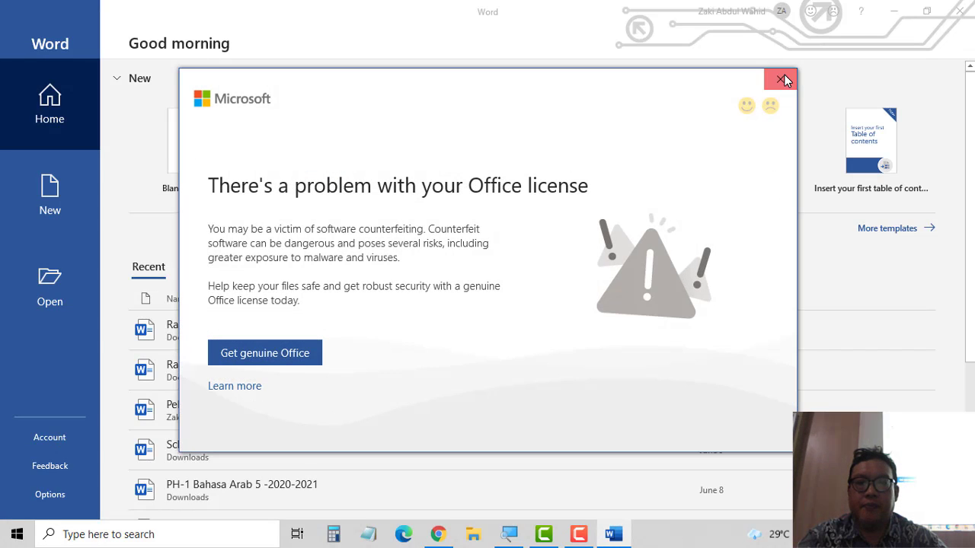
Step: Dismiss the license warning, create a blank document, and browse the Insert, Draw and Design tabs
left_click(782, 79)
left_click(200, 148)
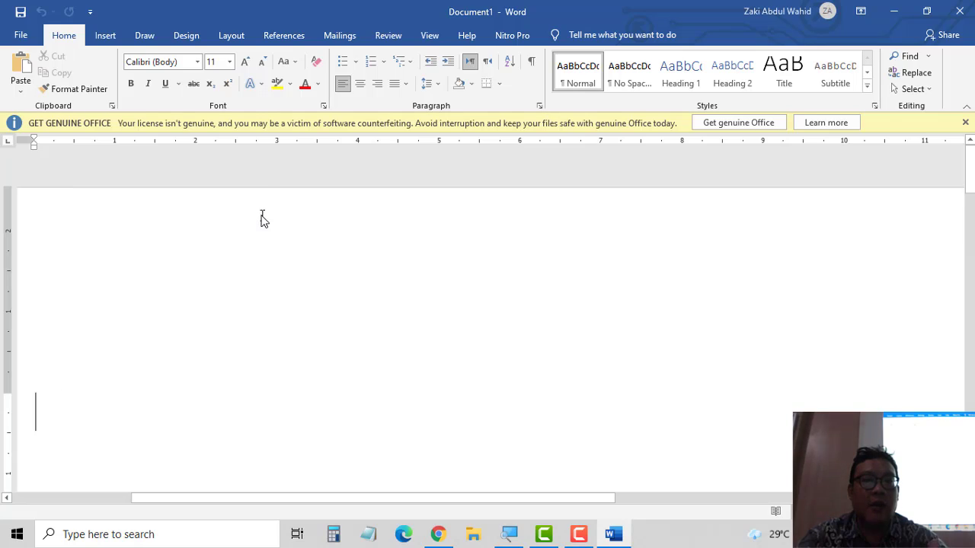
left_click(106, 35)
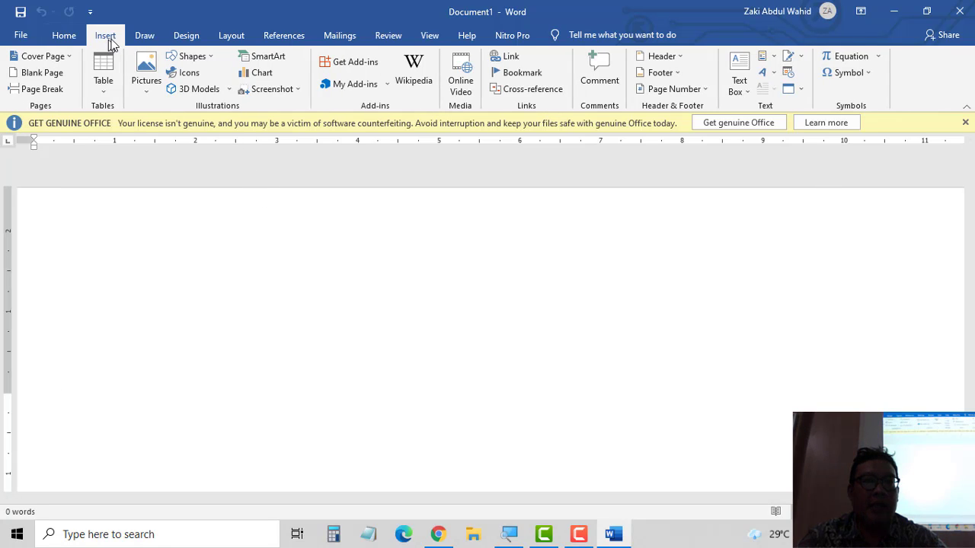
left_click(152, 39)
left_click(185, 36)
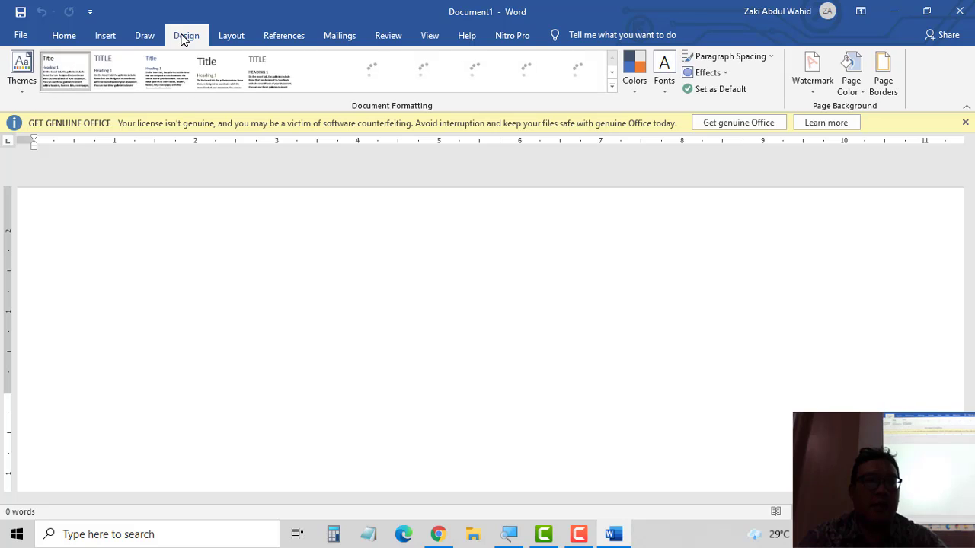
left_click(77, 38)
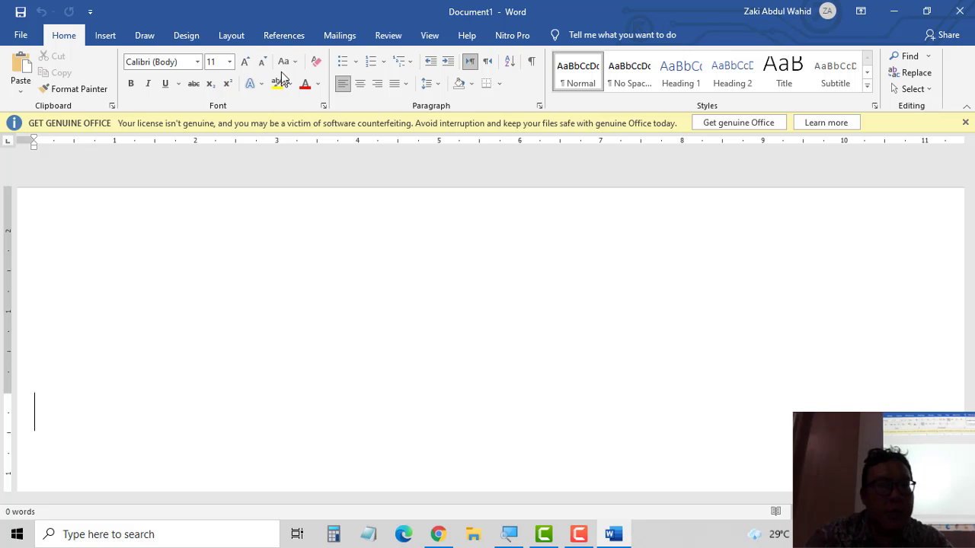
left_click(195, 35)
left_click(145, 35)
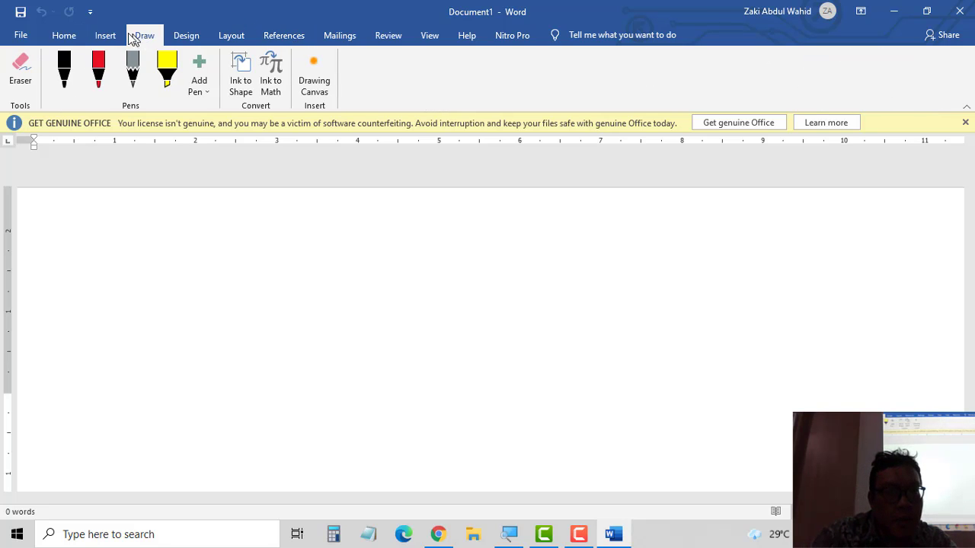
left_click(114, 35)
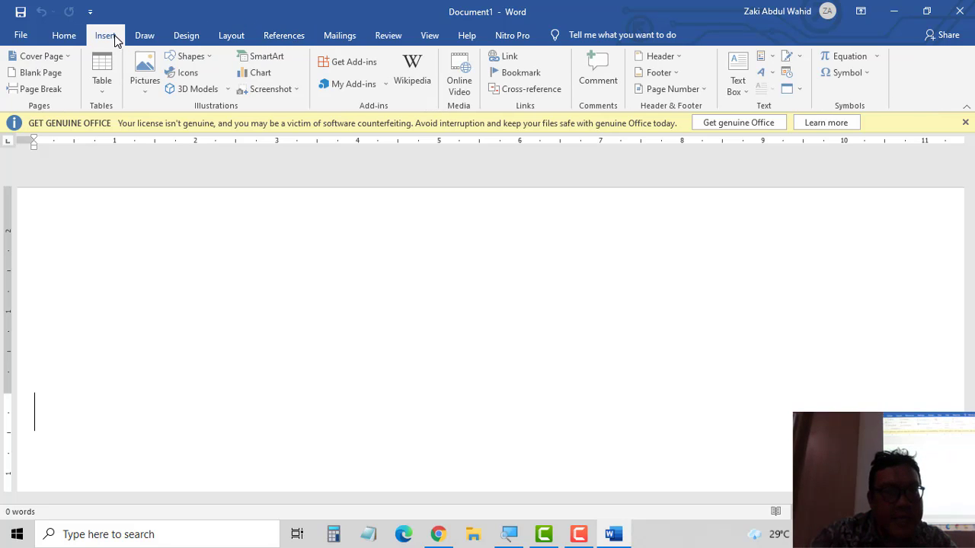
left_click(73, 44)
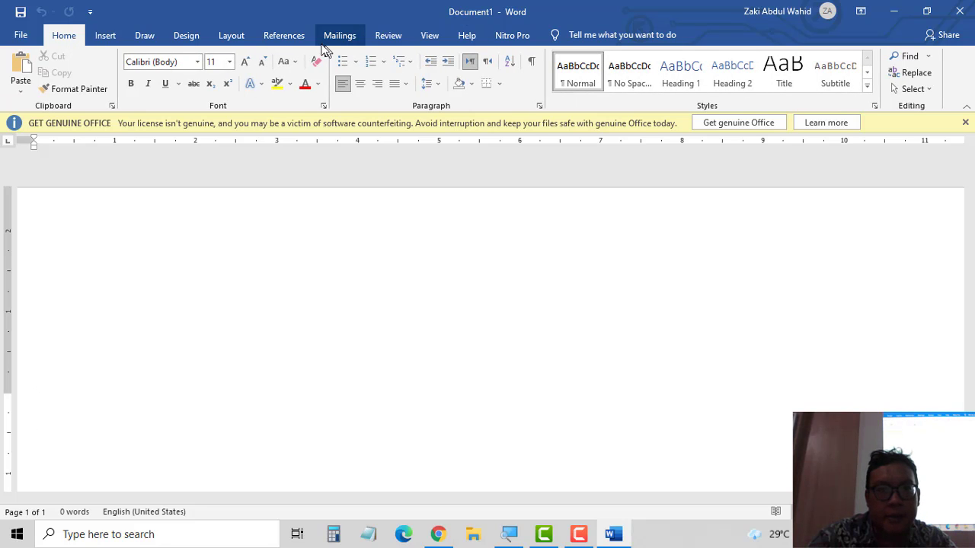
Step: Set the page size to A4 and the orientation to landscape
left_click(227, 38)
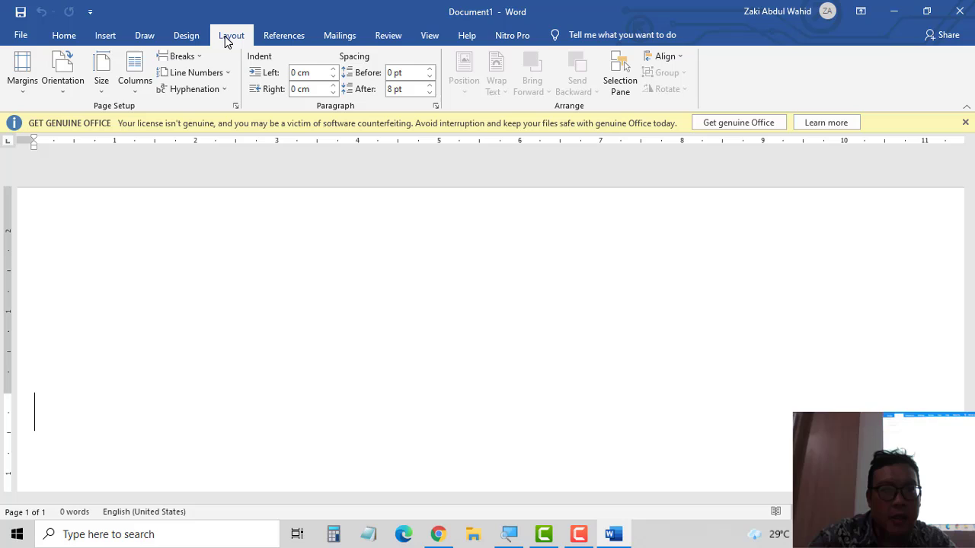
left_click(108, 90)
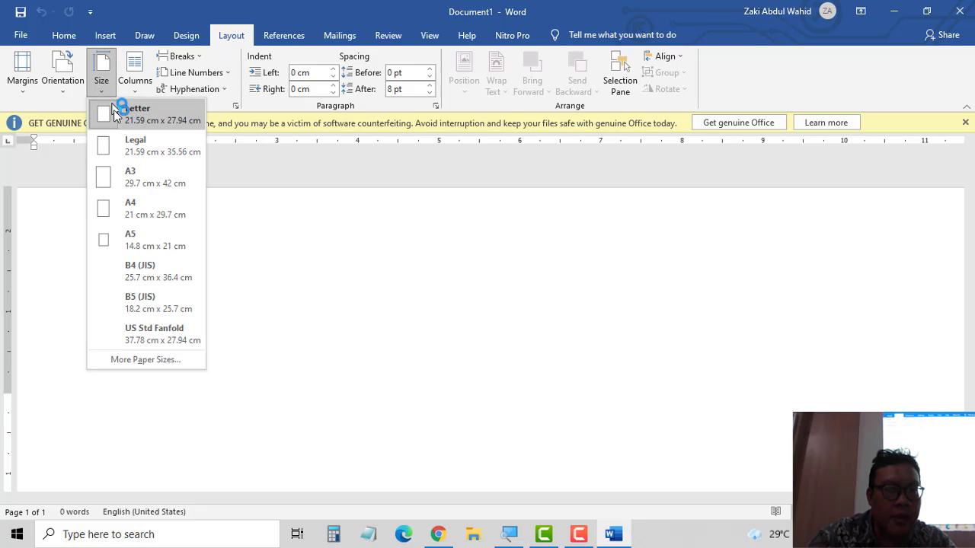
left_click(147, 220)
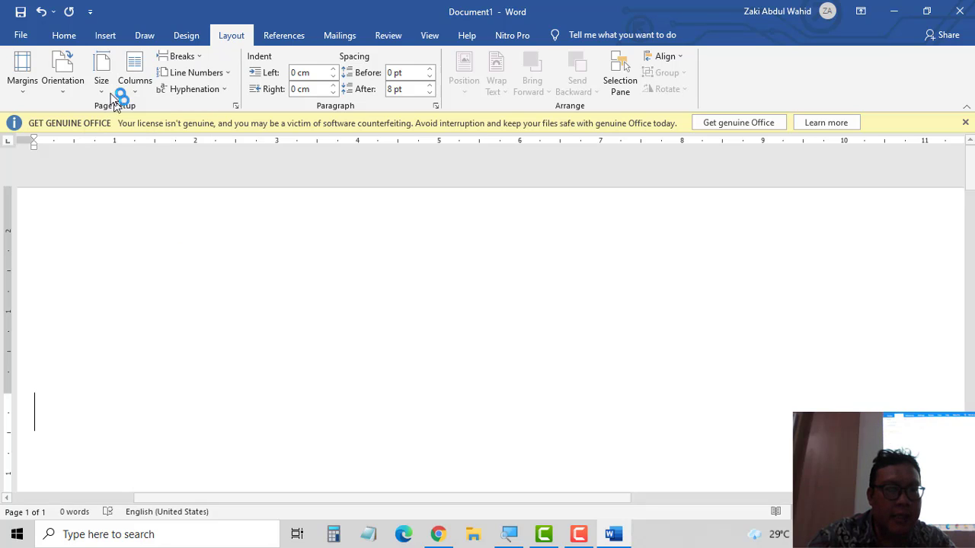
left_click(66, 84)
left_click(94, 152)
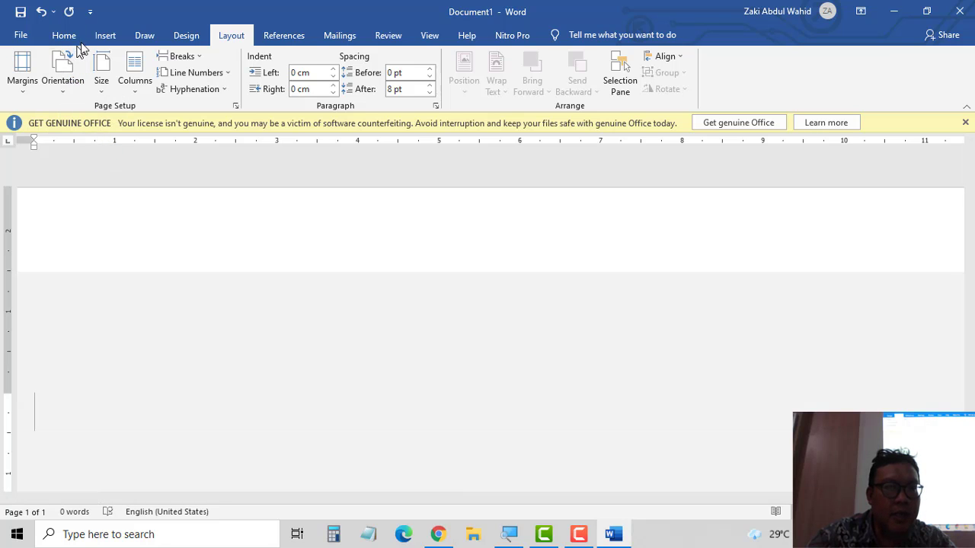
left_click(105, 35)
Step: Insert the 'Untitled design' certificate image from the Downloads folder into the document
left_click(144, 76)
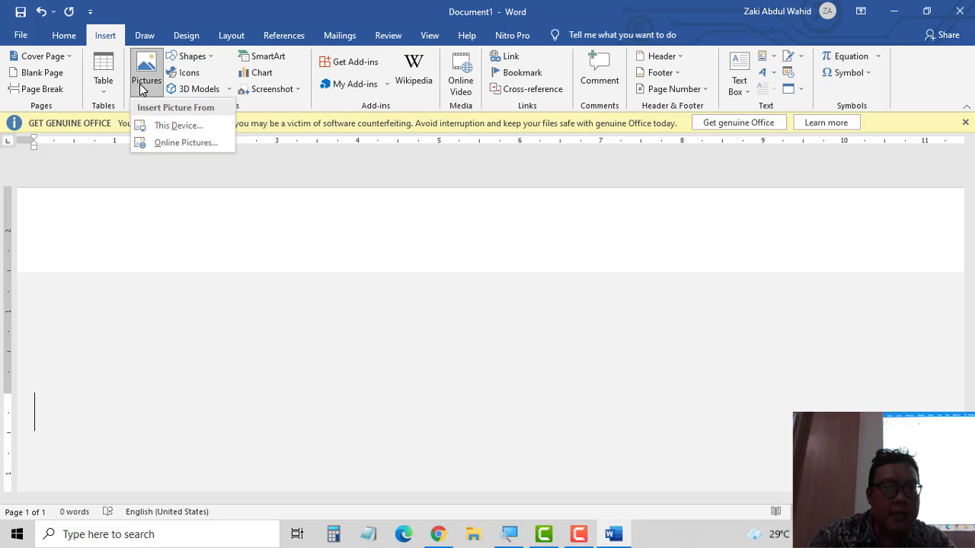
left_click(156, 128)
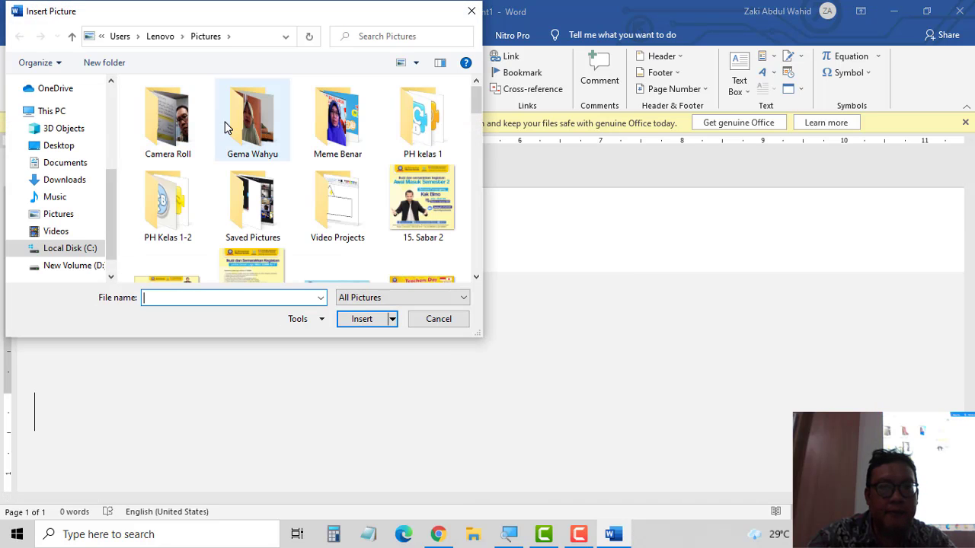
scroll(112, 205, "up", 1)
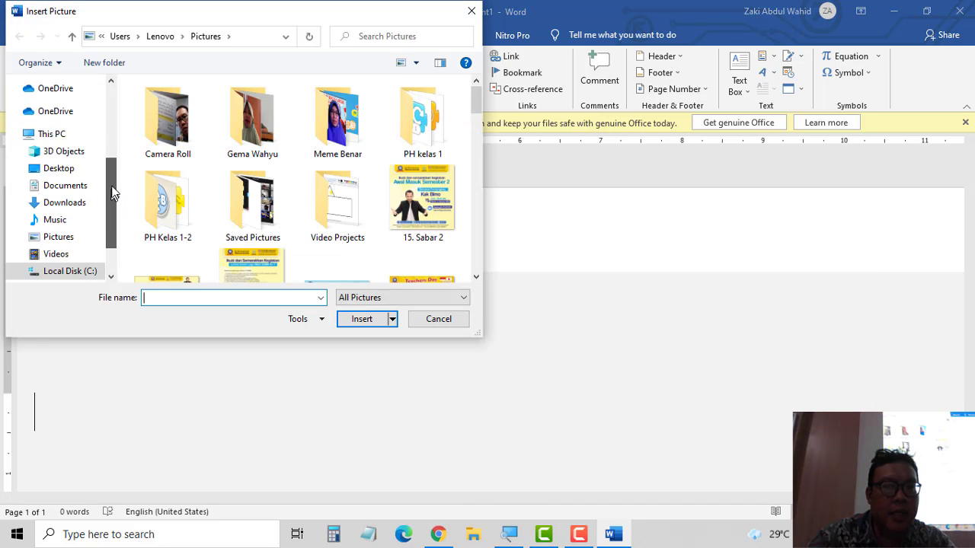
left_click(82, 220)
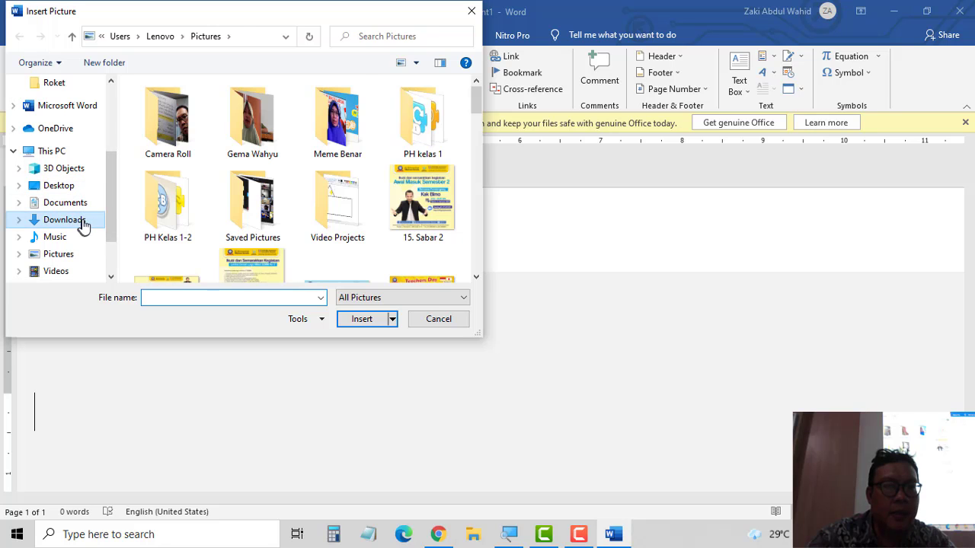
left_click(232, 210)
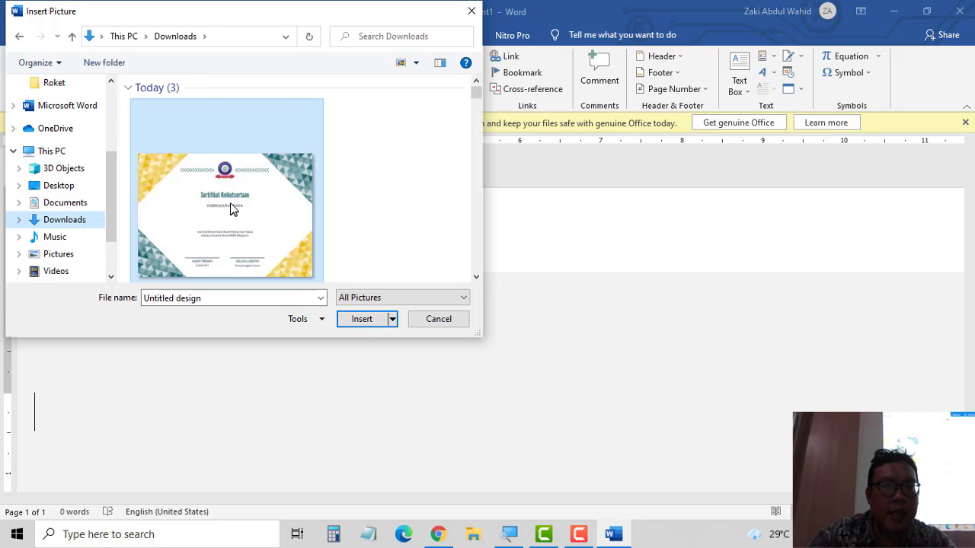
left_click(361, 319)
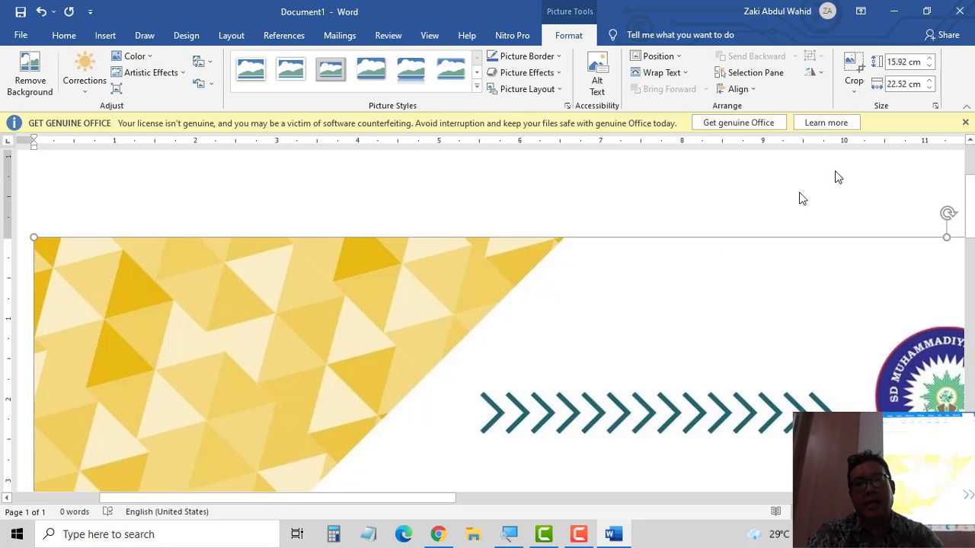
Step: Close the Get Genuine Office bar and enlarge the certificate picture
left_click(966, 123)
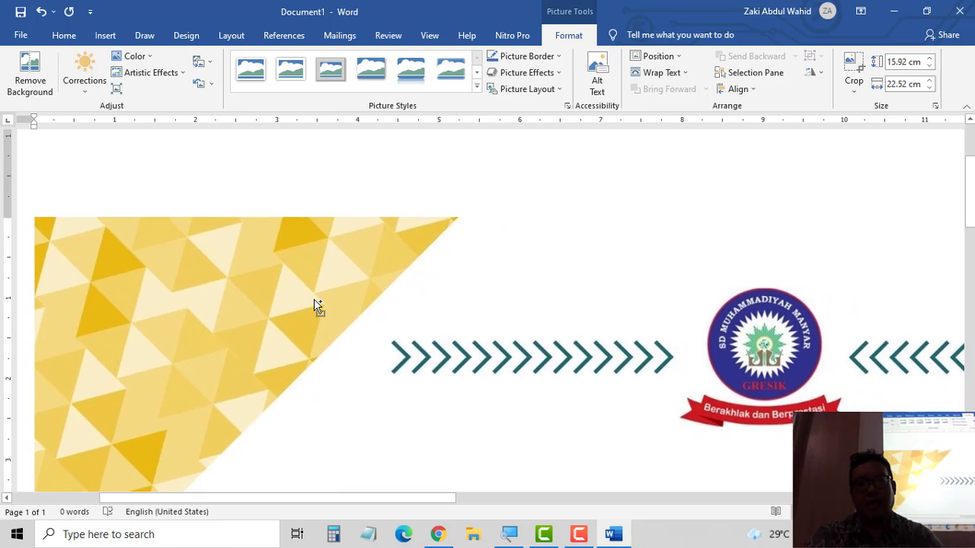
scroll(316, 303, "down", 3)
scroll(315, 305, "down", 2)
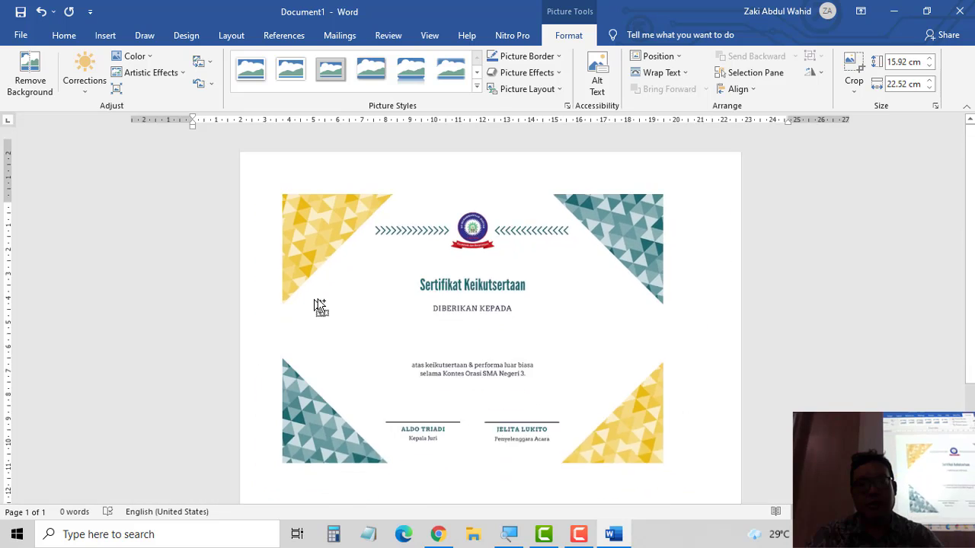
scroll(352, 296, "down", 2)
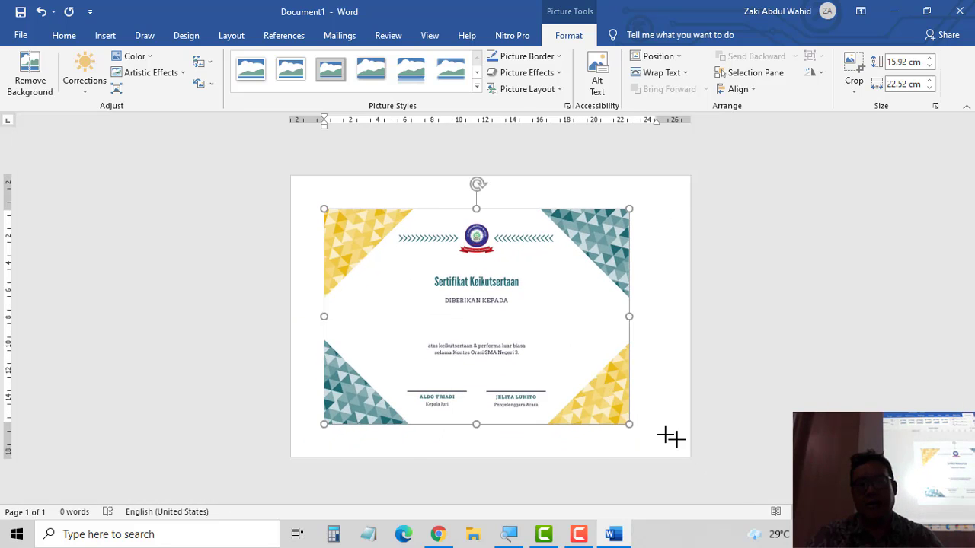
left_click_drag(671, 438, 683, 441)
left_click_drag(520, 373, 469, 335)
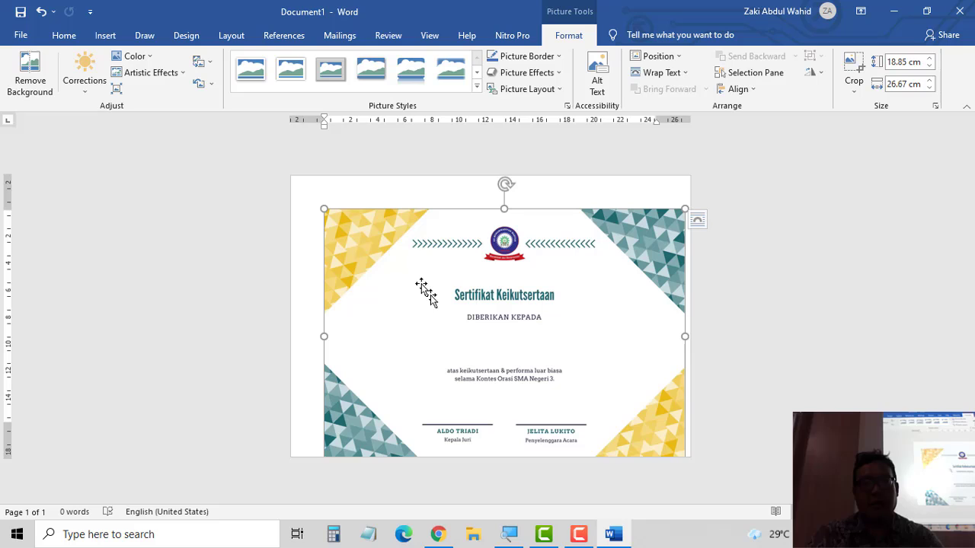
Step: Set the picture to In Front of Text and stretch it to fill the page at 18.85 × 26.67 cm
left_click(704, 221)
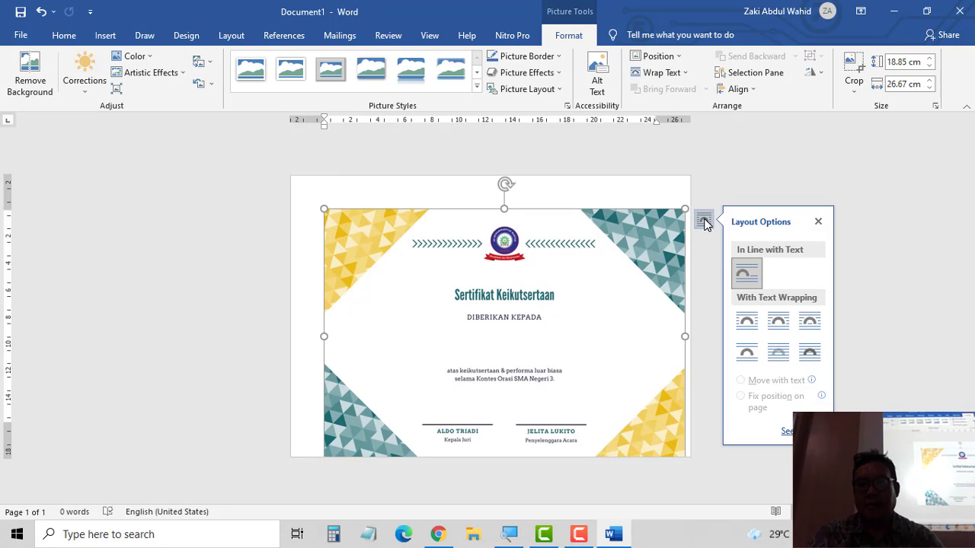
left_click(812, 360)
left_click_drag(533, 345, 508, 322)
left_click_drag(650, 423, 688, 459)
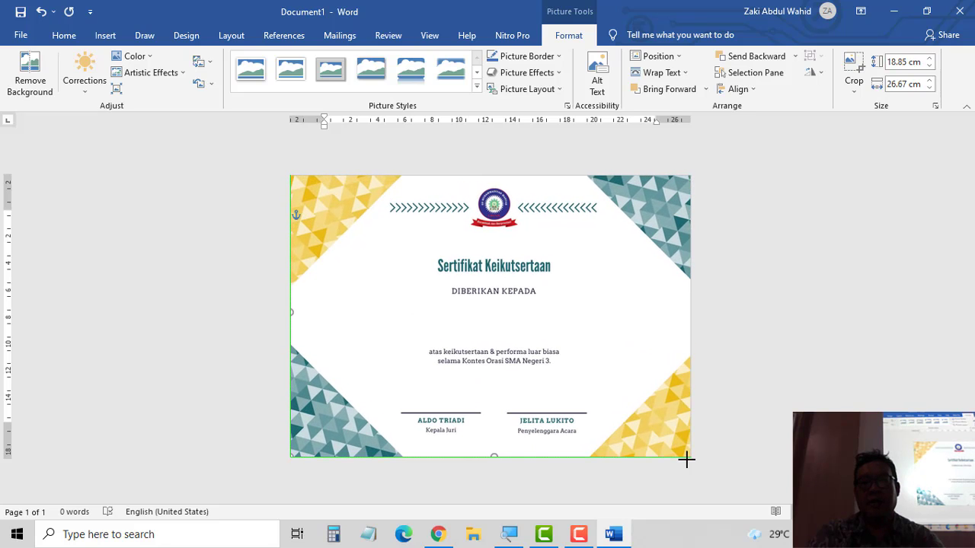
left_click(708, 371)
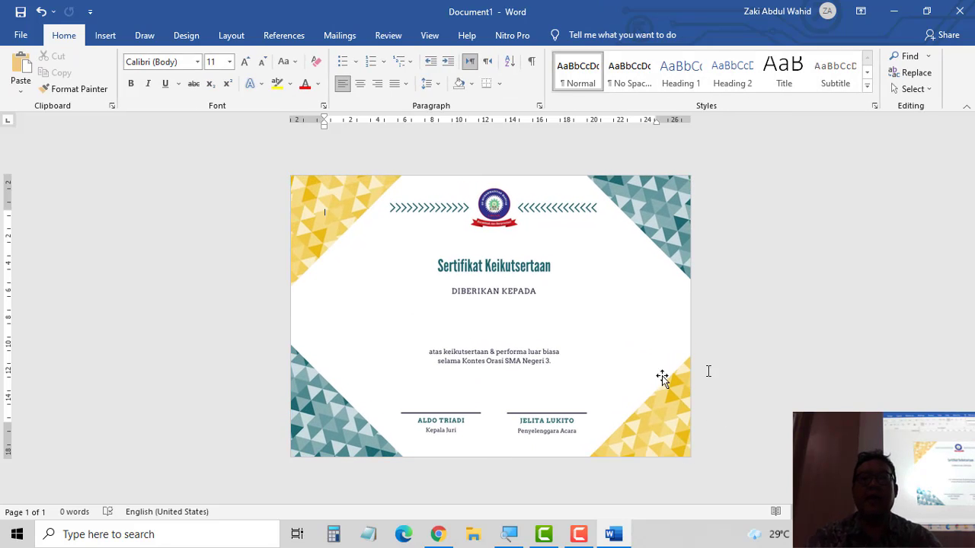
Step: Use the Rekap$ sheet of Documents\Pembinaan Dengan Bawean\Pelatihan Bersama Teman Bawean as the recipient list
left_click(520, 323)
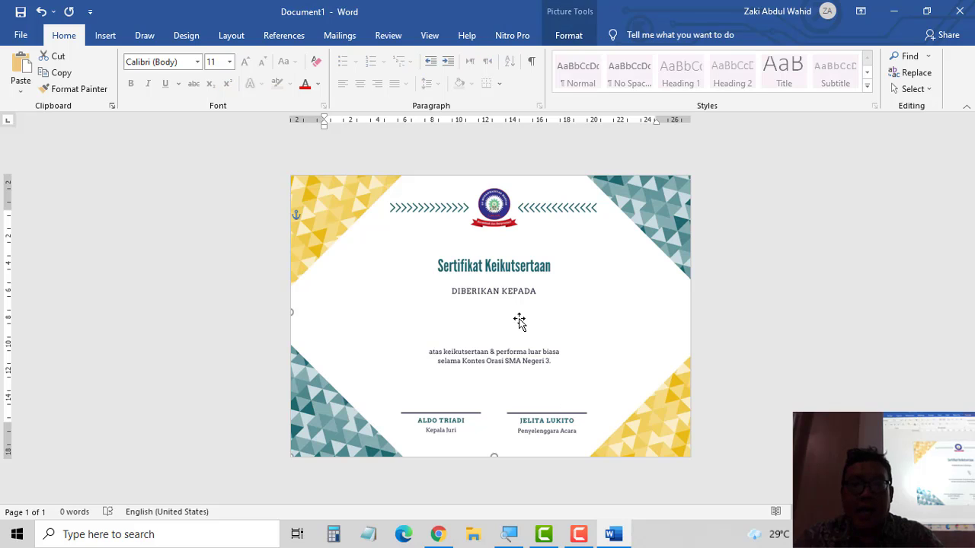
left_click(339, 35)
left_click(158, 93)
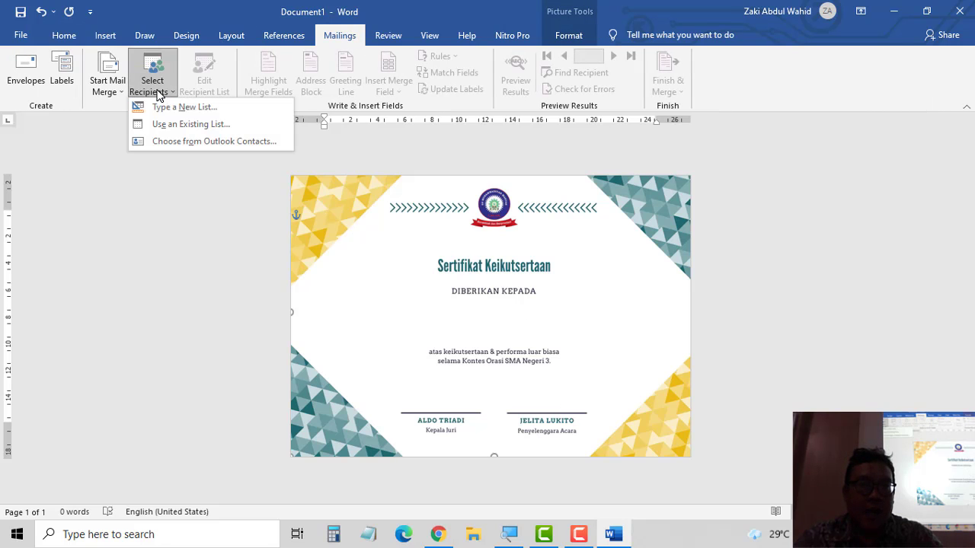
left_click(165, 127)
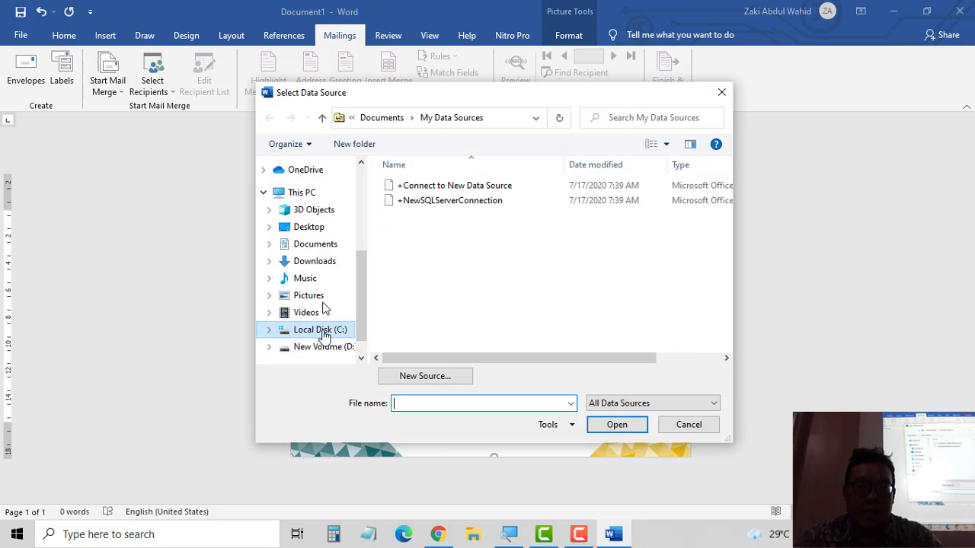
left_click(320, 245)
scroll(593, 305, "down", 3)
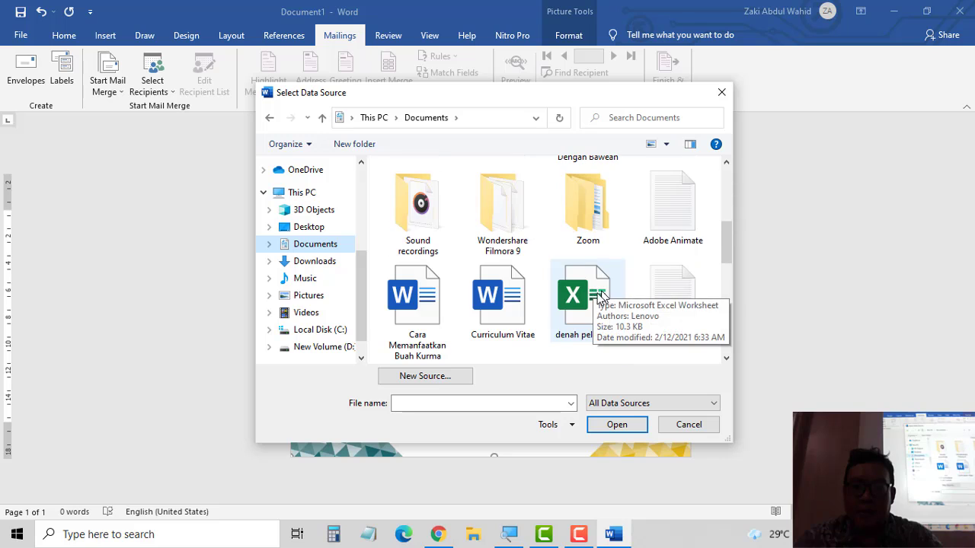
scroll(507, 221, "up", 2)
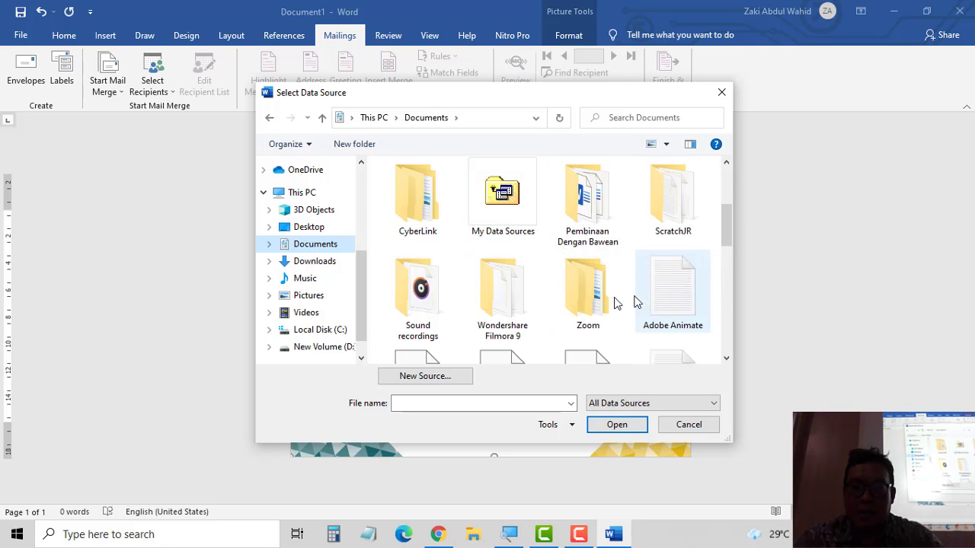
double_click(564, 177)
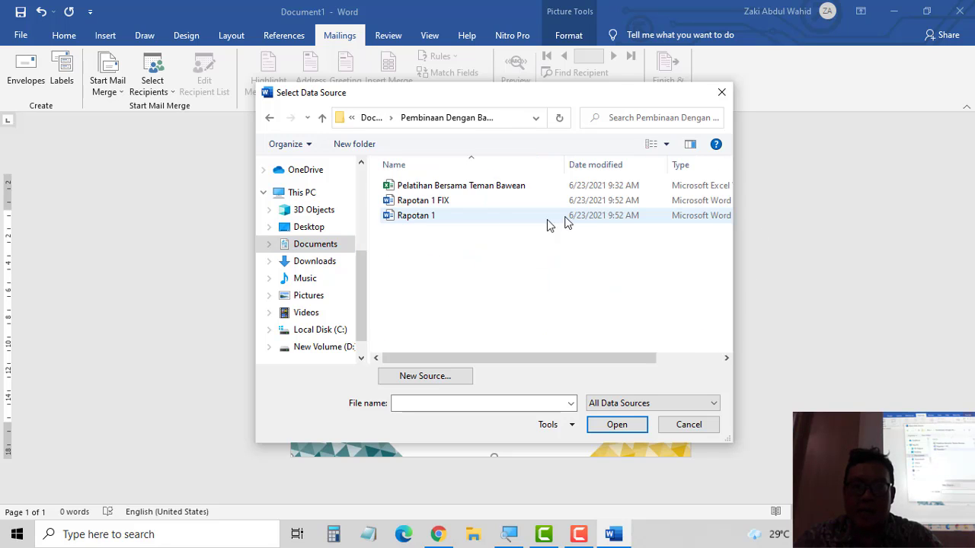
left_click(446, 186)
left_click(617, 424)
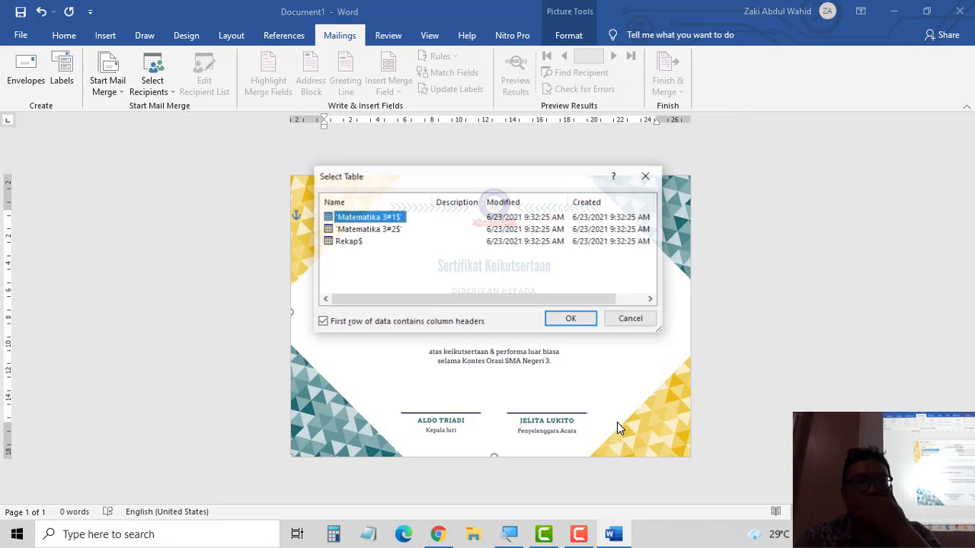
left_click(358, 243)
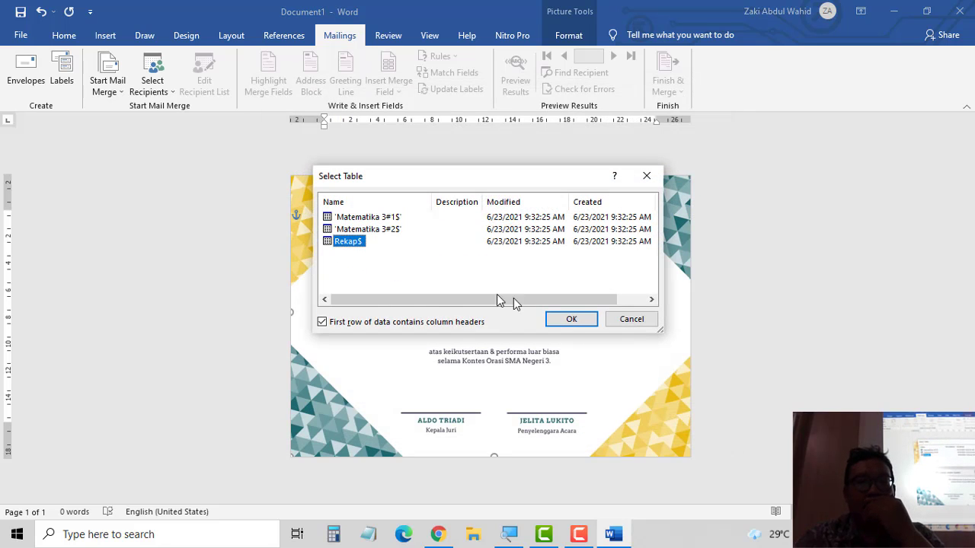
left_click(573, 320)
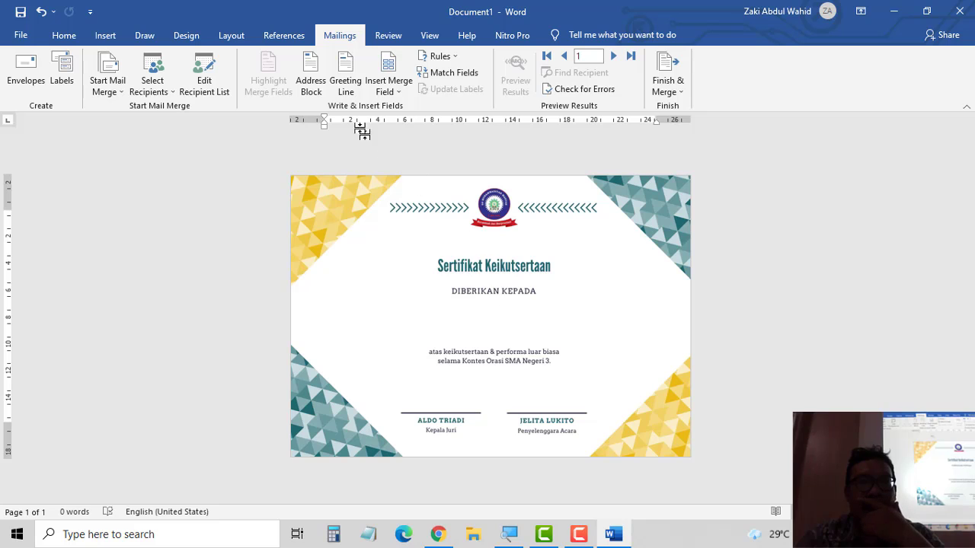
Step: Insert the Nama_ merge field and place the background picture behind the text
left_click(387, 86)
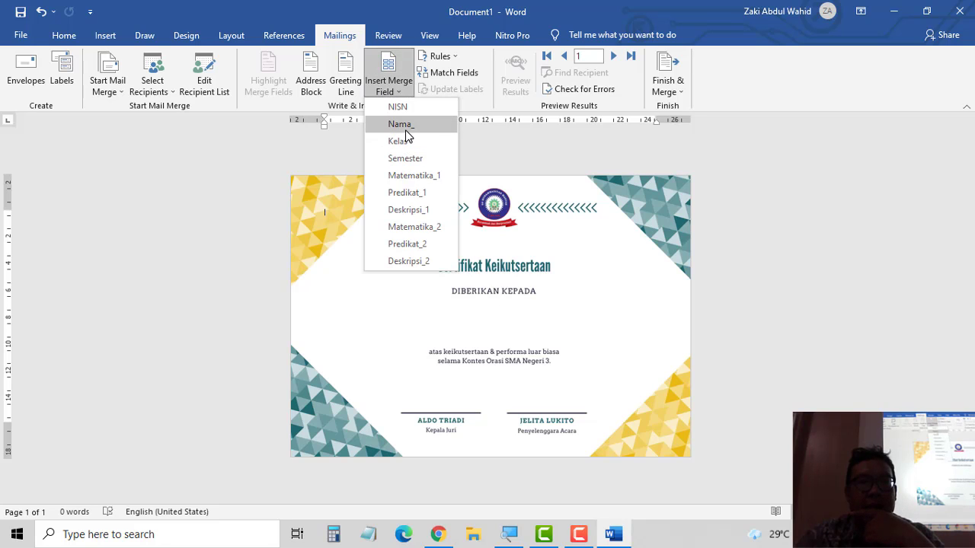
left_click(406, 129)
left_click(501, 326)
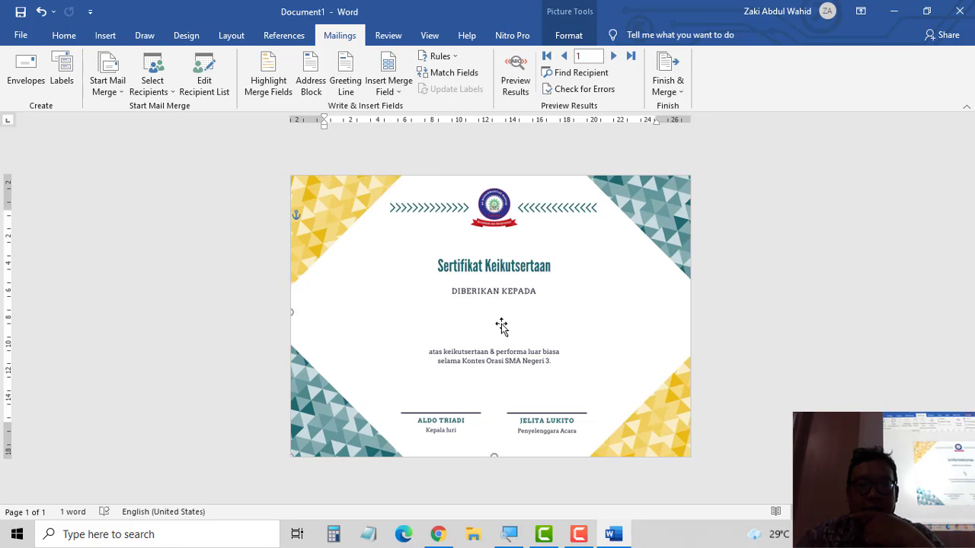
right_click(504, 322)
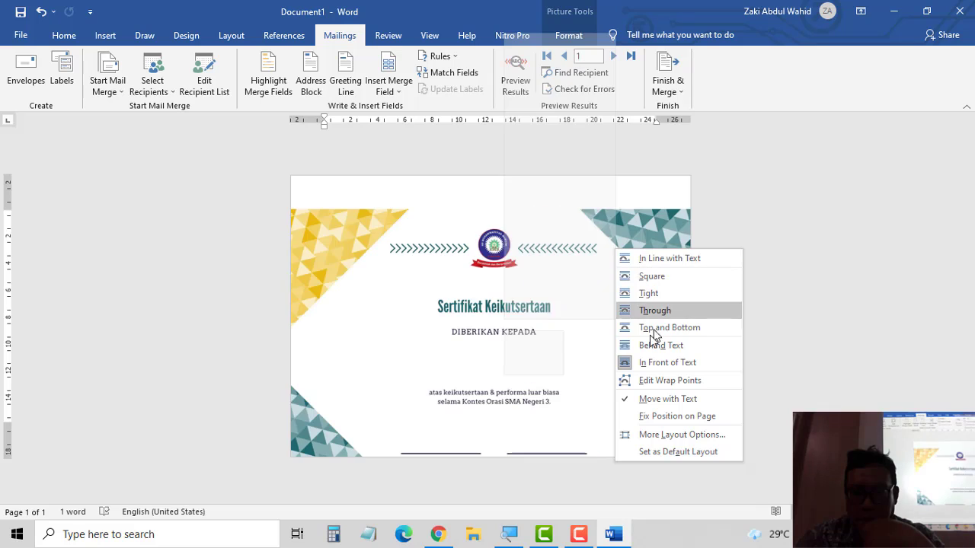
left_click(649, 350)
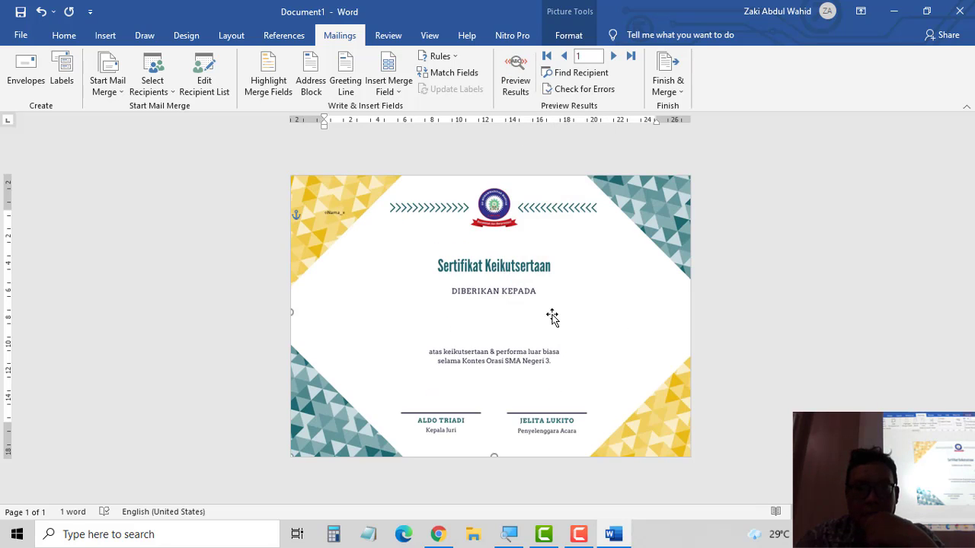
Step: Open the Insert Merge Field dialog and cancel it without inserting anything
left_click(391, 91)
left_click(400, 78)
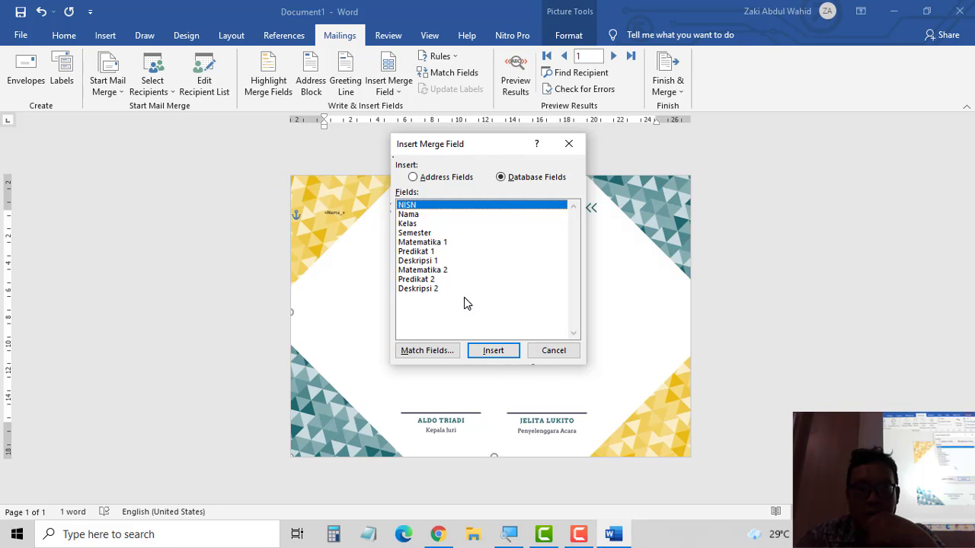
left_click(548, 352)
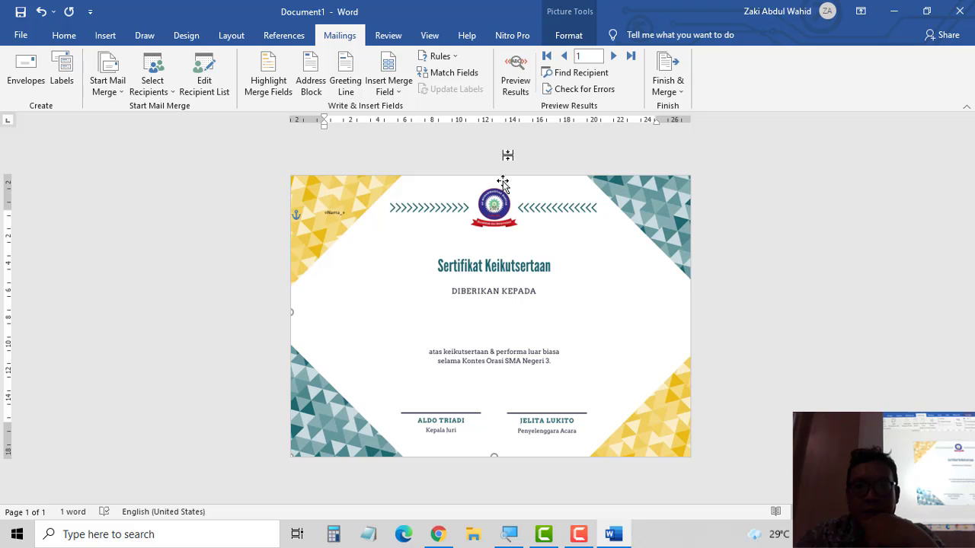
Step: Preview the first participant's name, try pushing it down with blank lines, then undo
left_click(516, 76)
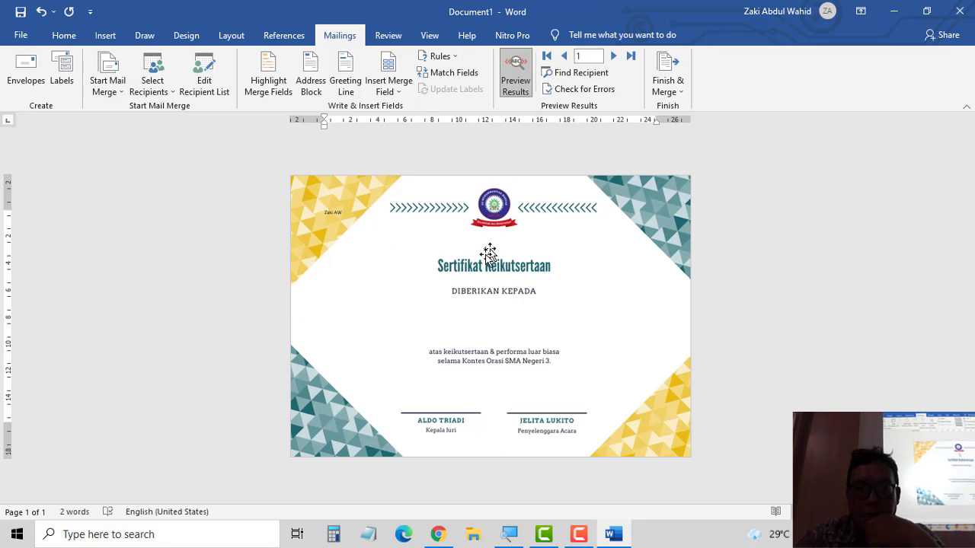
left_click(346, 216)
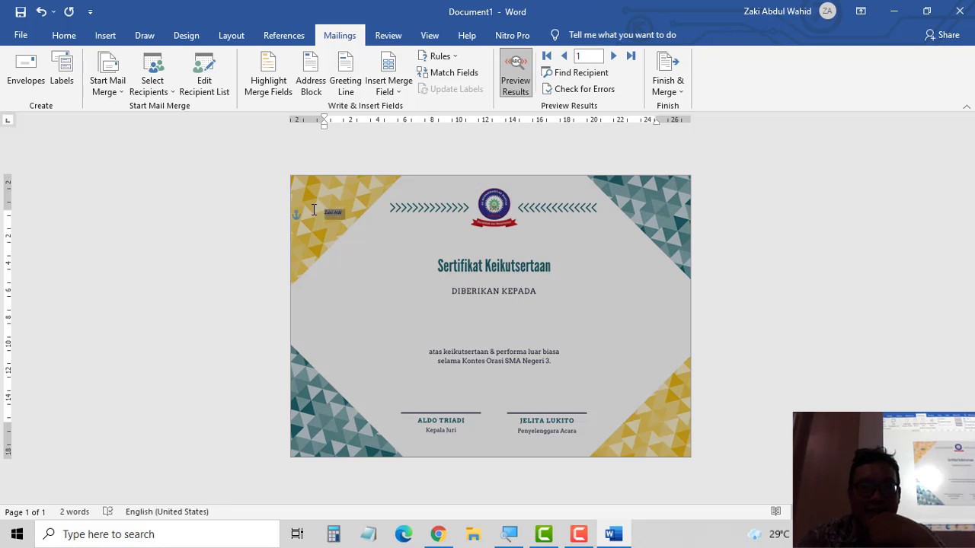
left_click(330, 214)
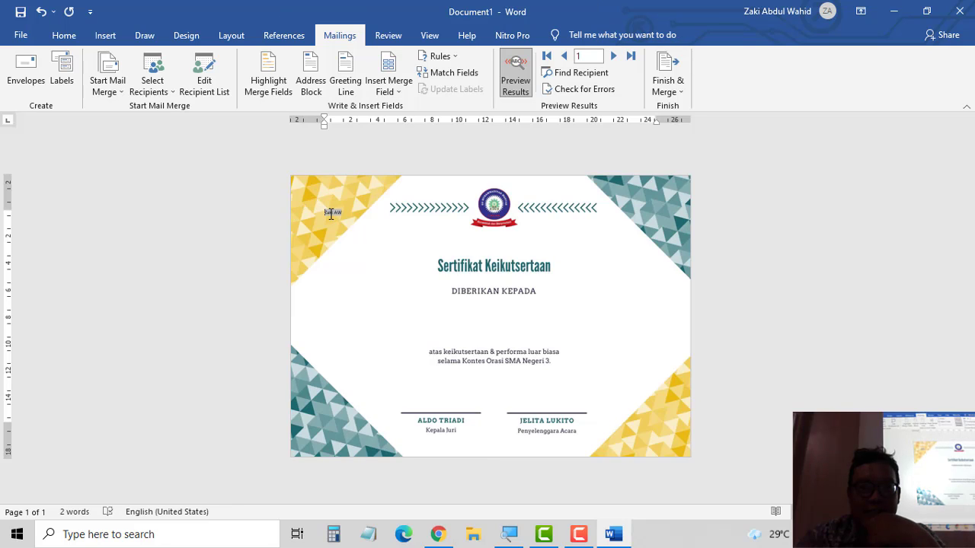
key("Return")
key("Return")
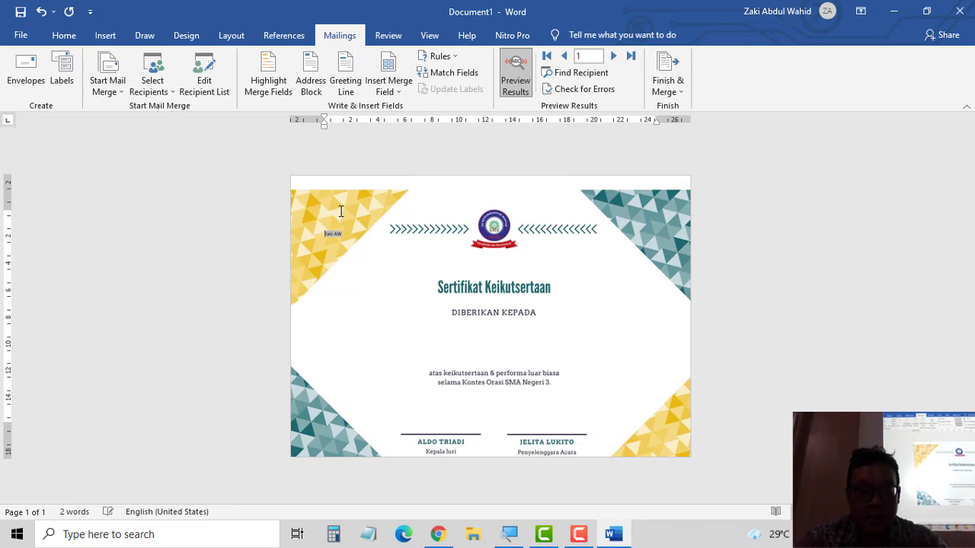
key("Return")
key("Return")
key("ctrl+z")
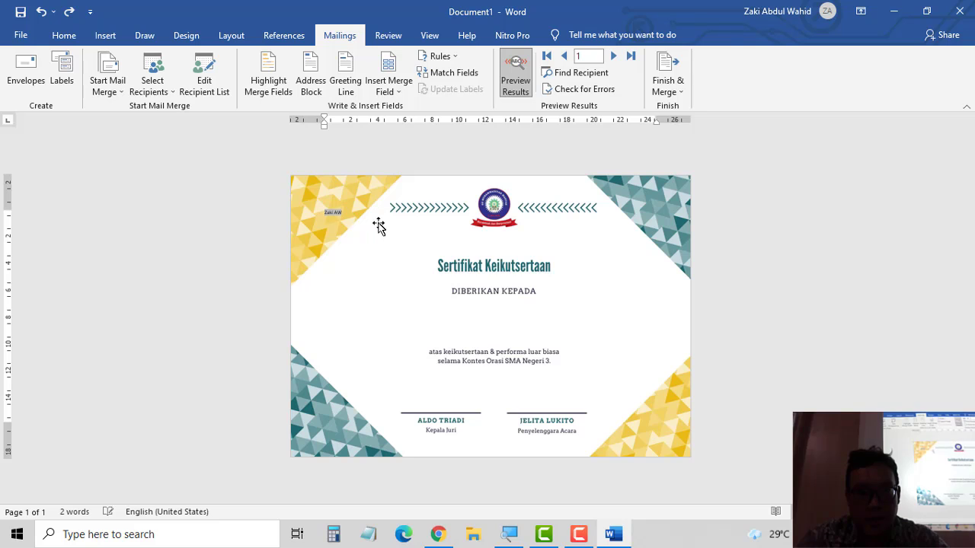
Step: Set the certificate picture's wrapping to Behind Text
right_click(387, 228)
mouse_move(440, 344)
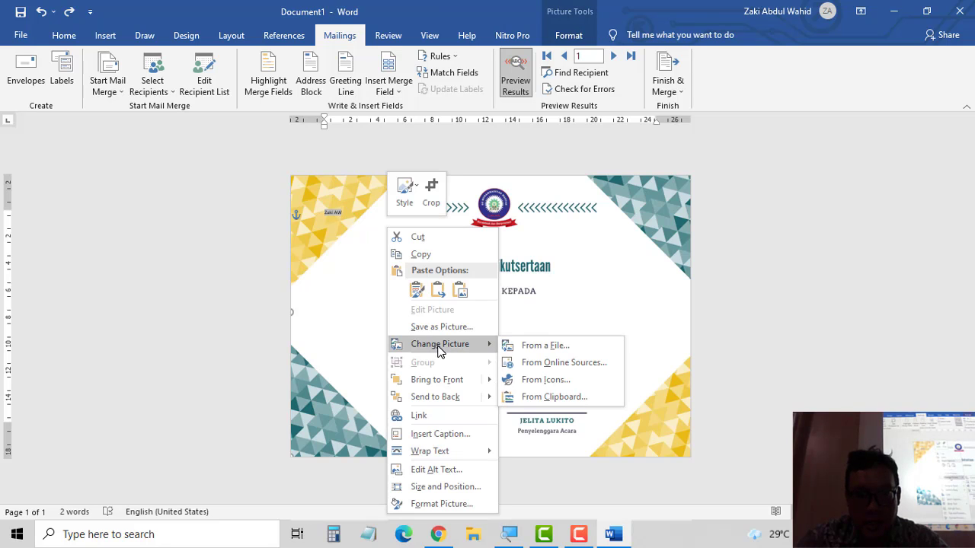
left_click(464, 395)
left_click(341, 215)
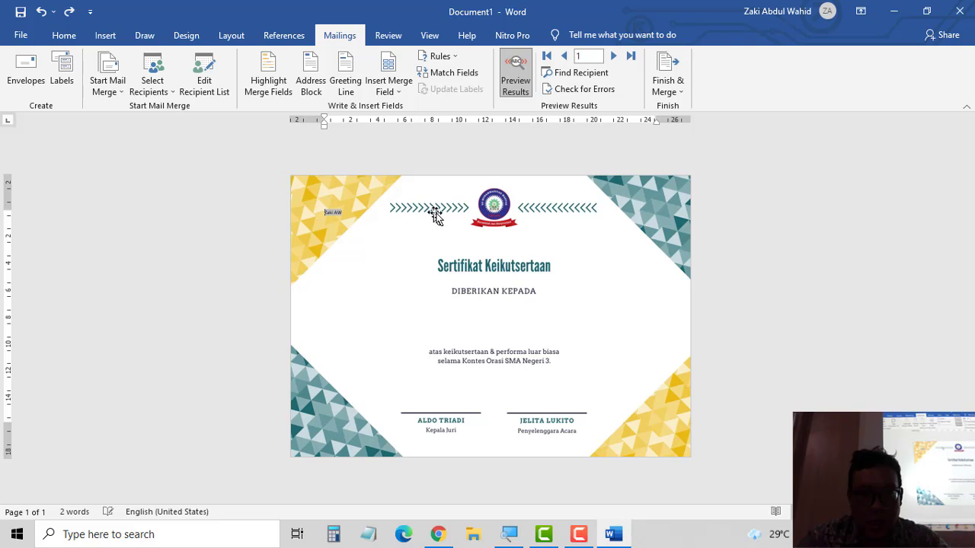
right_click(400, 265)
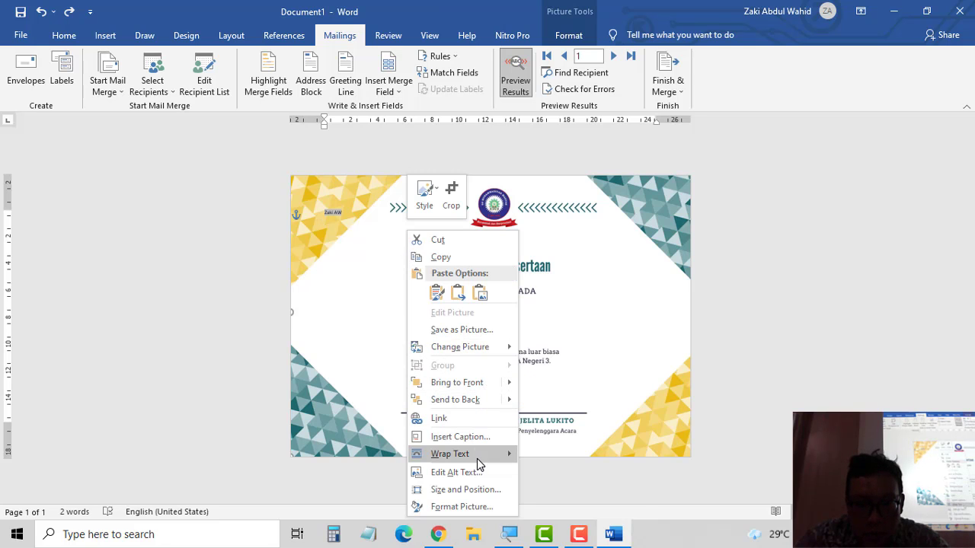
mouse_move(457, 454)
left_click(608, 421)
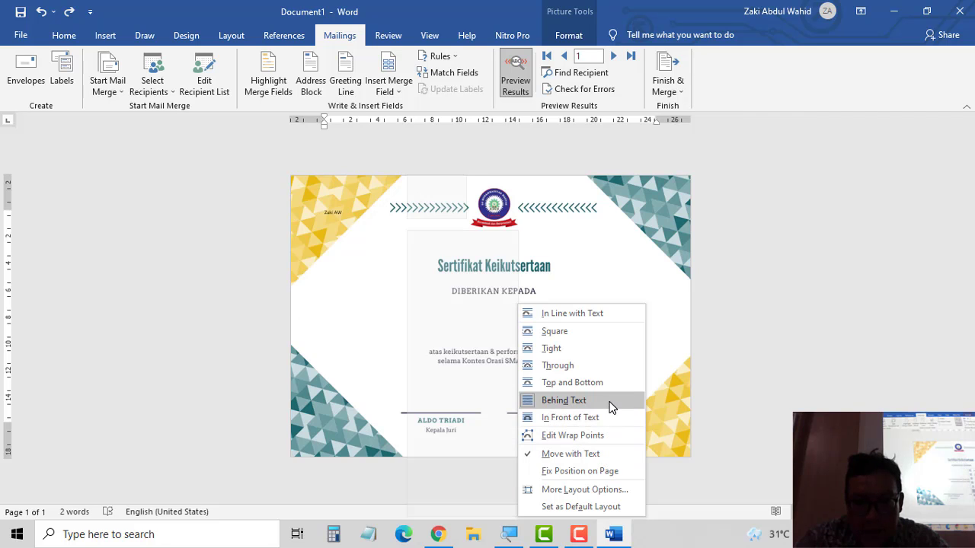
left_click(610, 402)
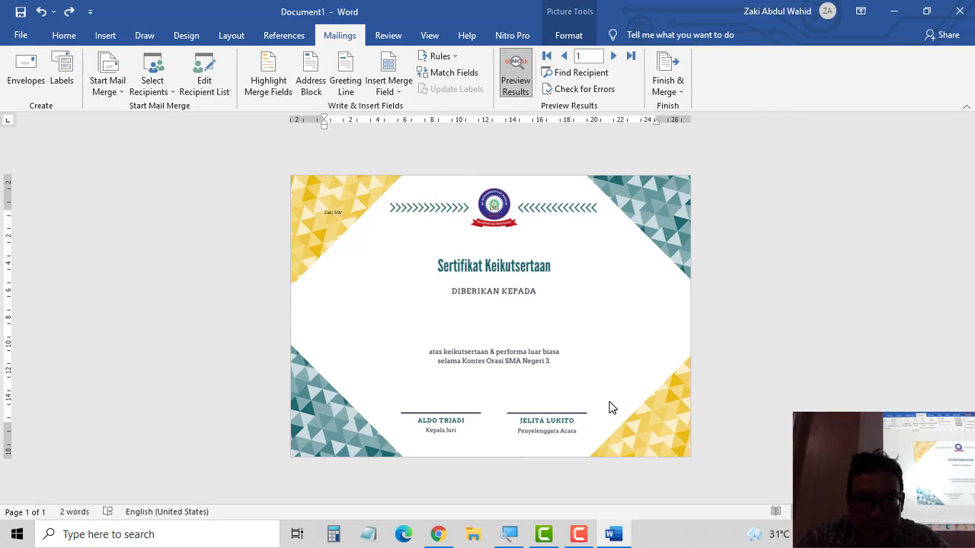
Step: Undo the last layout change and drag the picture up flush with the page top
double_click(322, 212)
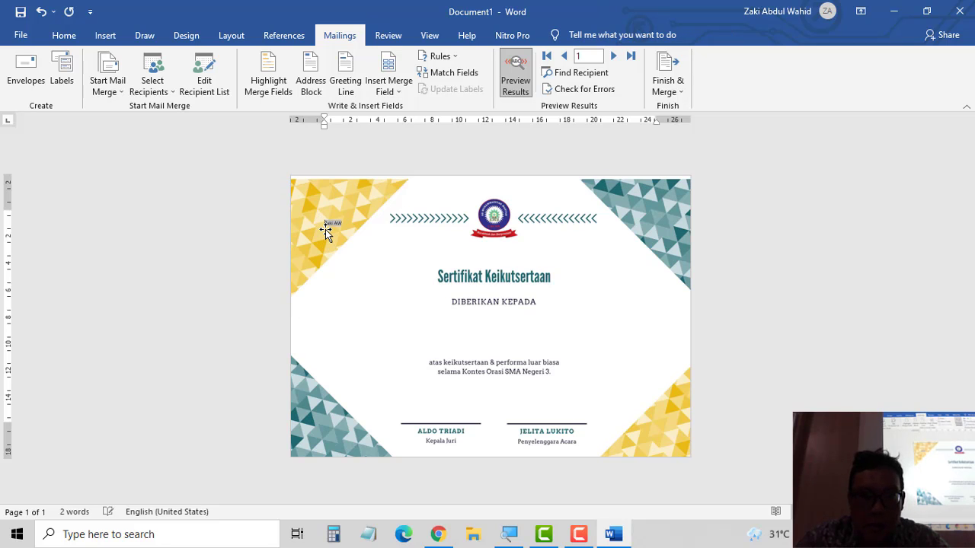
key("ctrl+z")
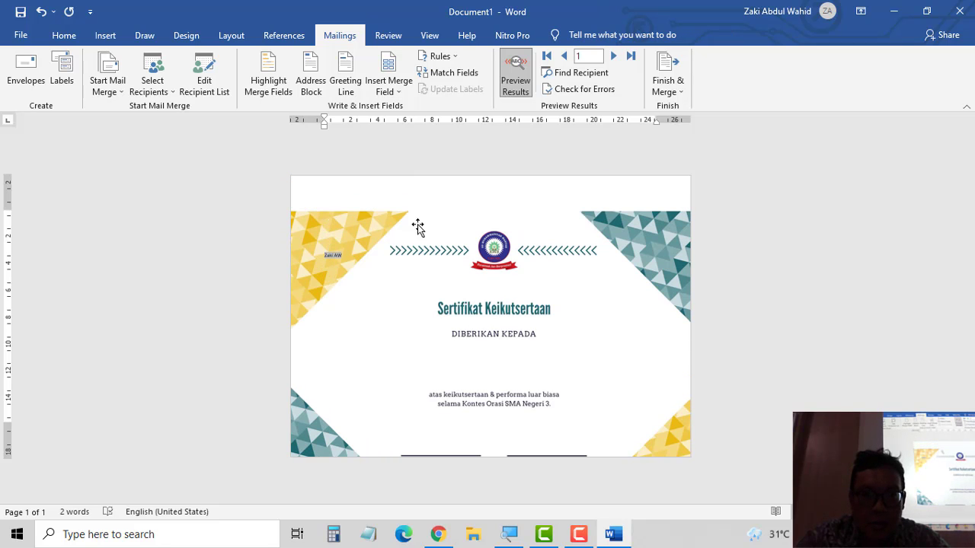
left_click_drag(422, 233, 432, 199)
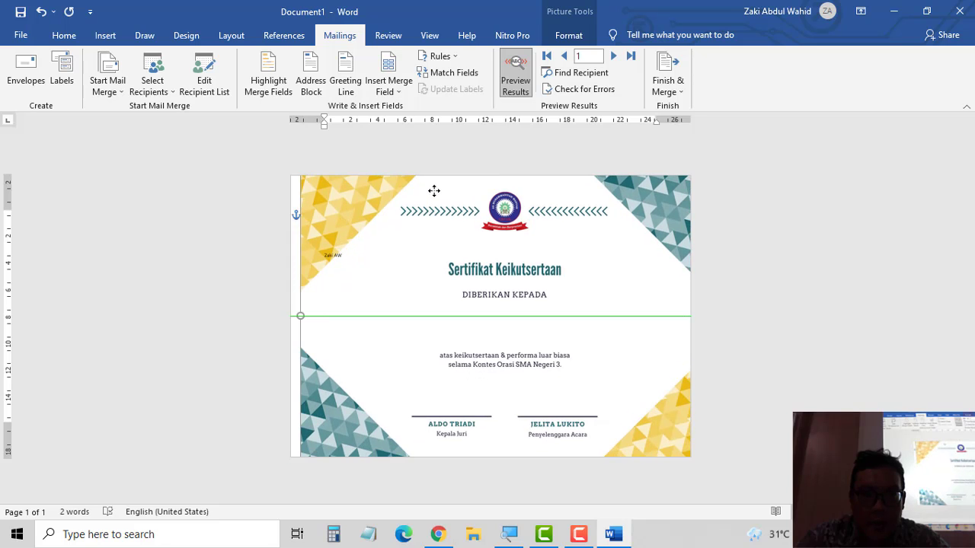
left_click_drag(432, 198, 412, 190)
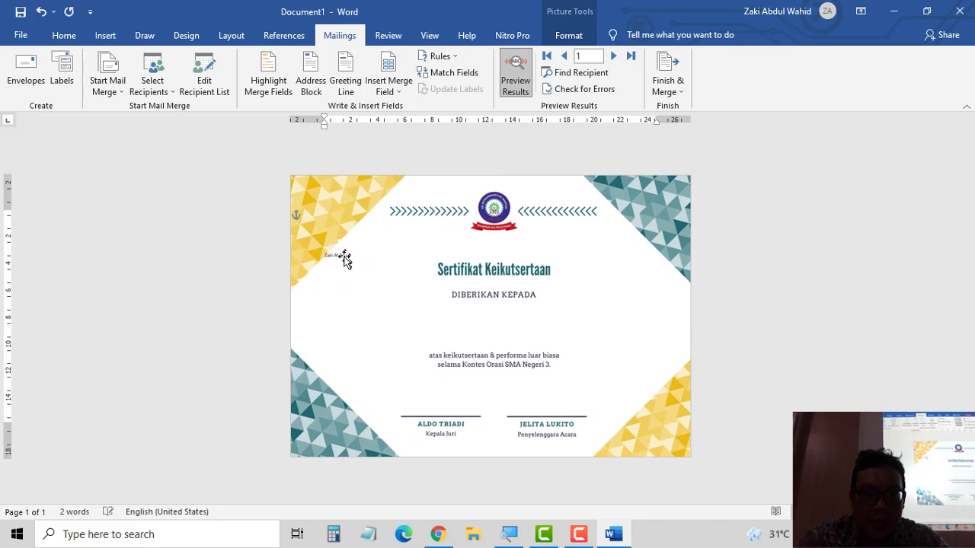
left_click(338, 255)
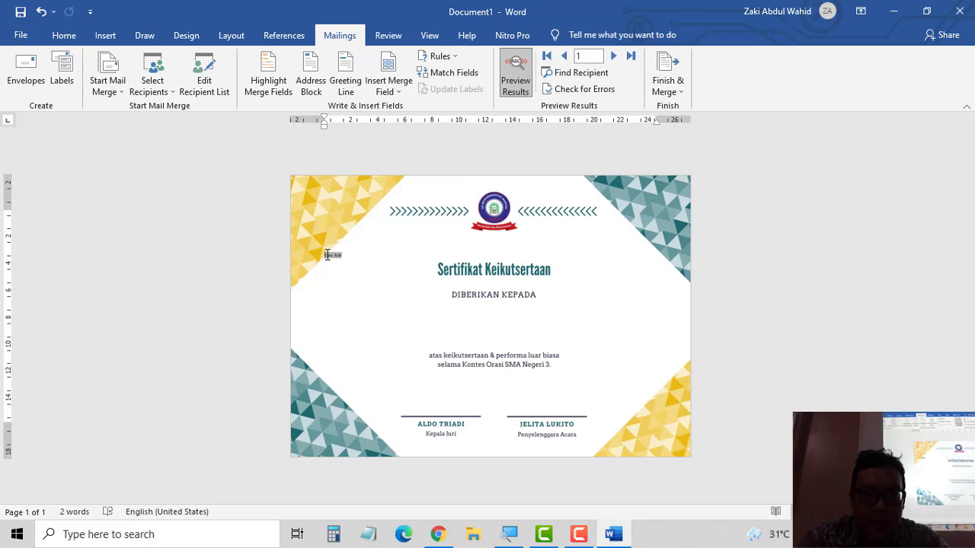
Step: Enlarge the previewed participant name to 48 pt and centre it beneath DIBERIKAN KEPADA
left_click(21, 35)
left_click(20, 42)
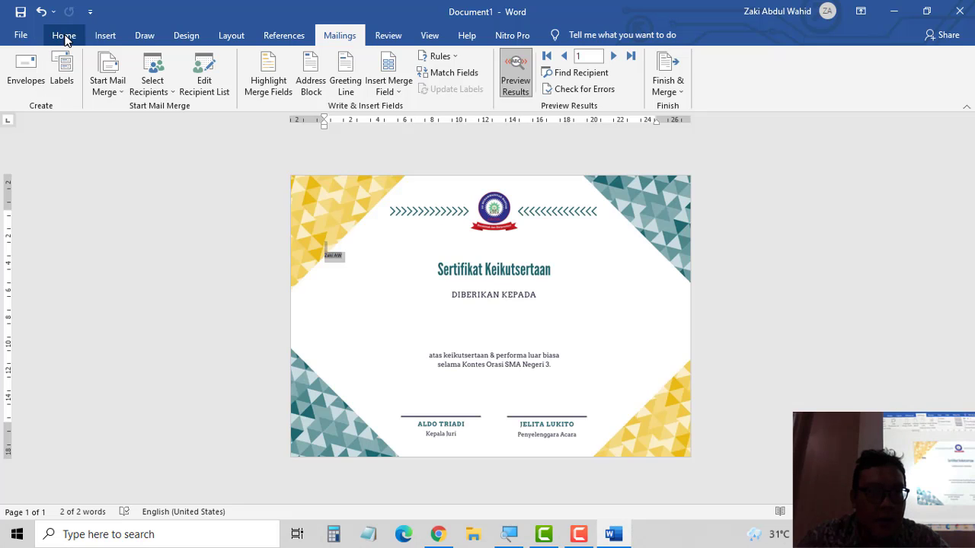
left_click(64, 35)
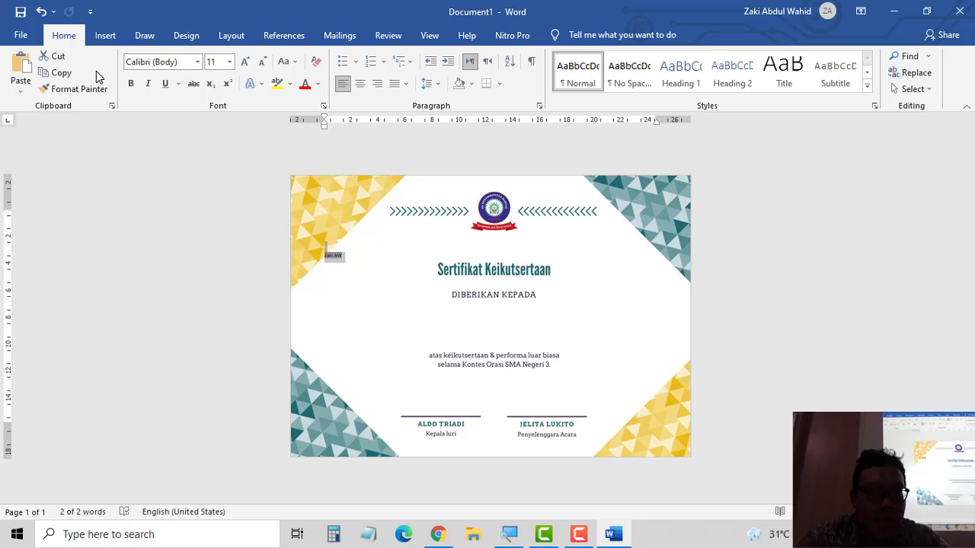
left_click(245, 62)
left_click(245, 62)
left_click(246, 62)
left_click(245, 62)
left_click(245, 61)
left_click(245, 62)
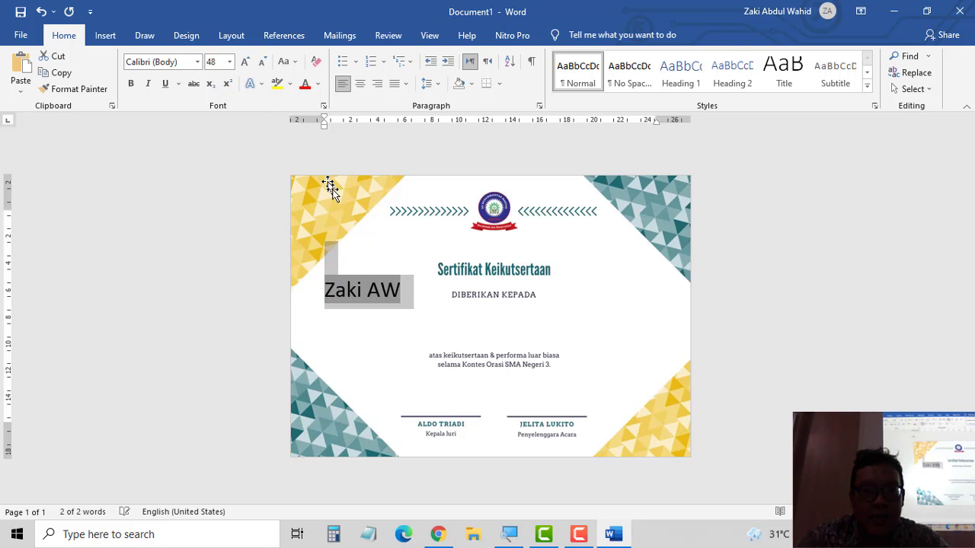
left_click(379, 269)
left_click(320, 290)
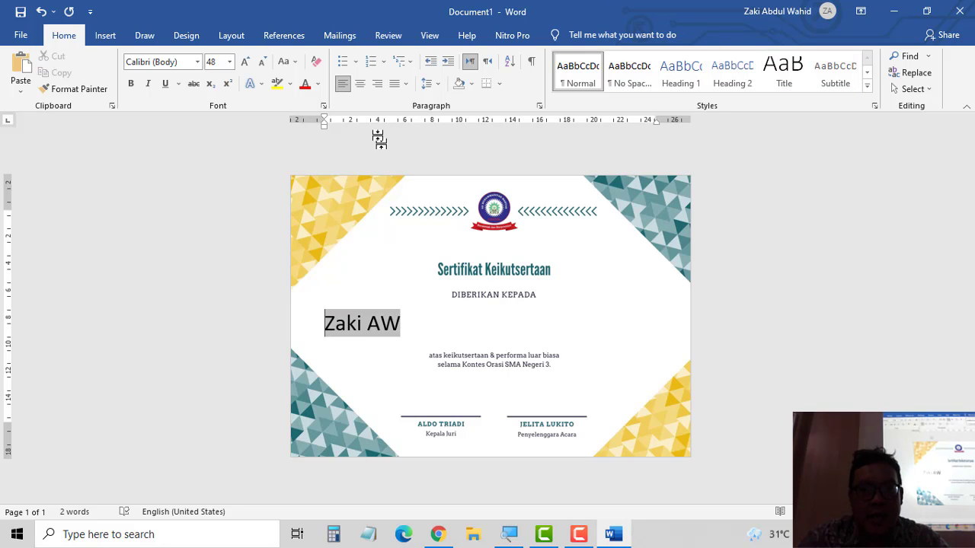
left_click(361, 84)
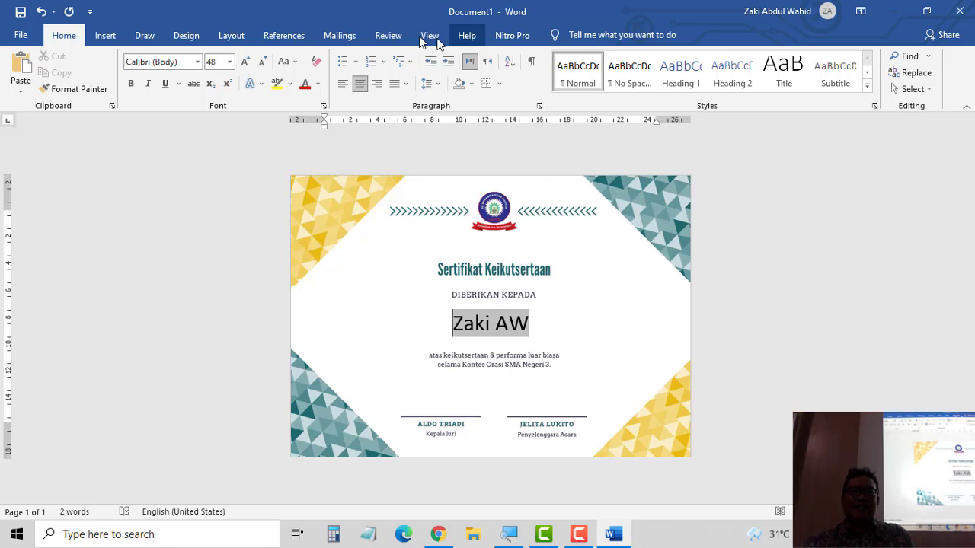
left_click(340, 35)
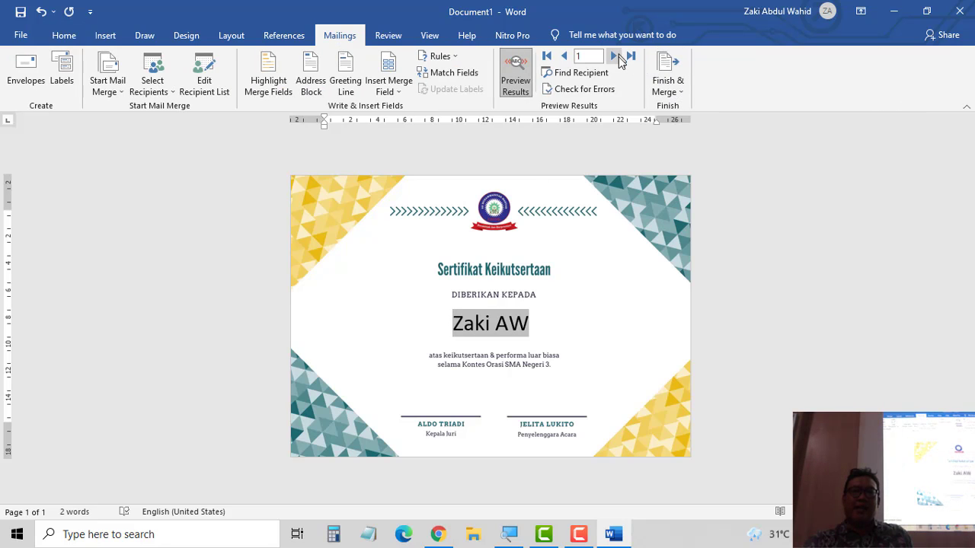
Step: Preview the next two records, then merge all records into individual documents as Letters1
left_click(614, 56)
left_click(614, 56)
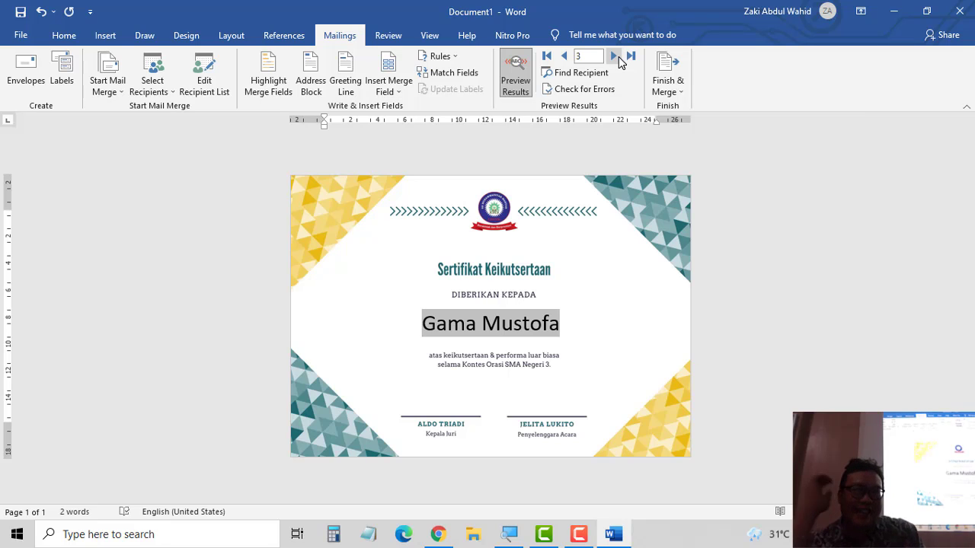
left_click(668, 82)
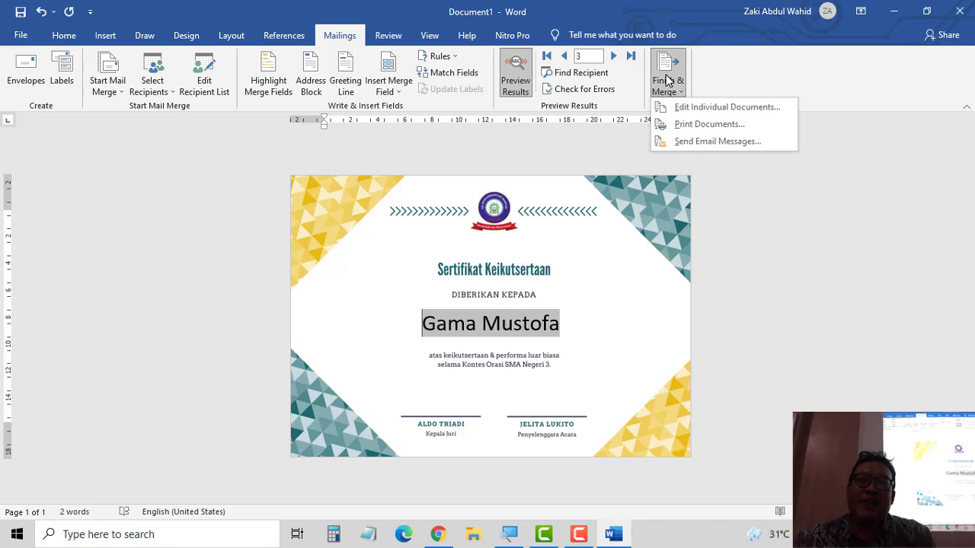
left_click(717, 113)
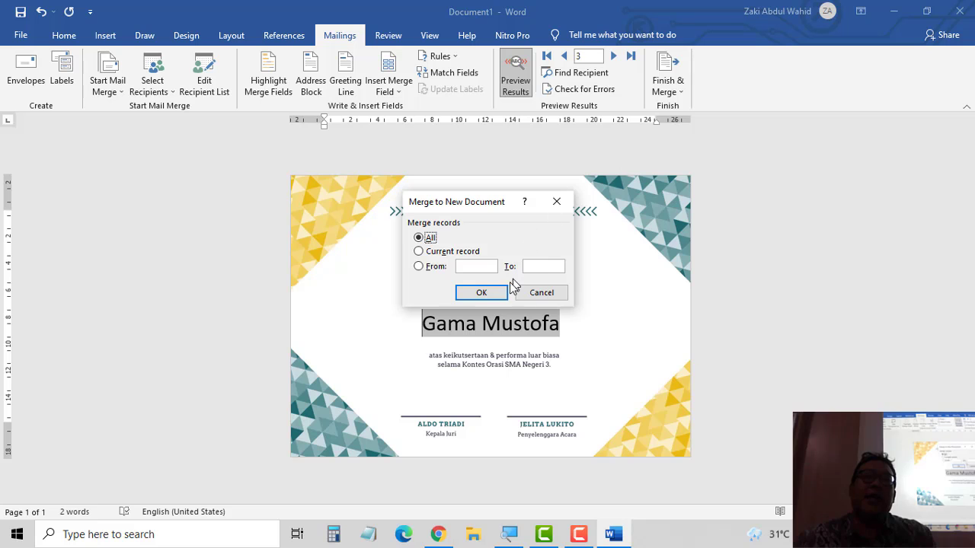
left_click(492, 295)
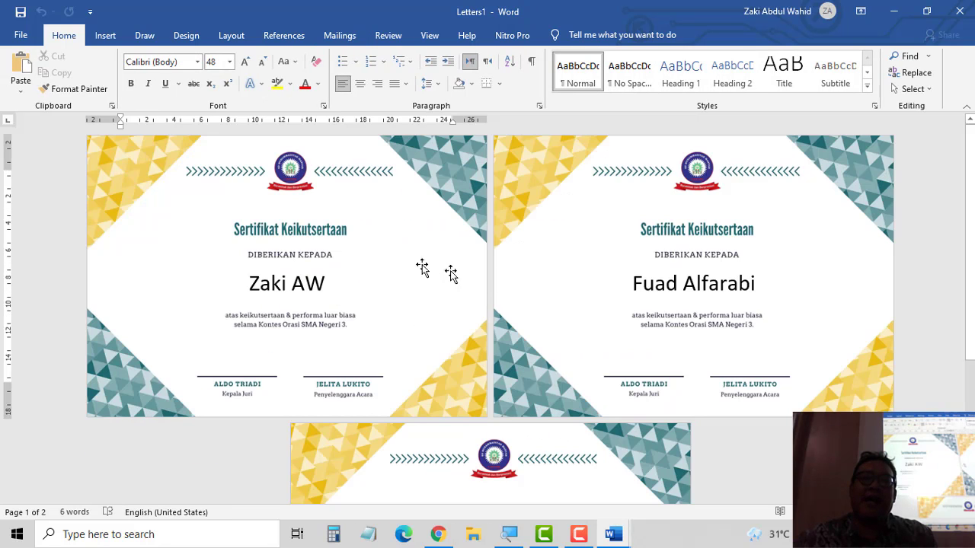
scroll(457, 259, "down", 1)
scroll(556, 290, "down", 2)
scroll(640, 343, "down", 1)
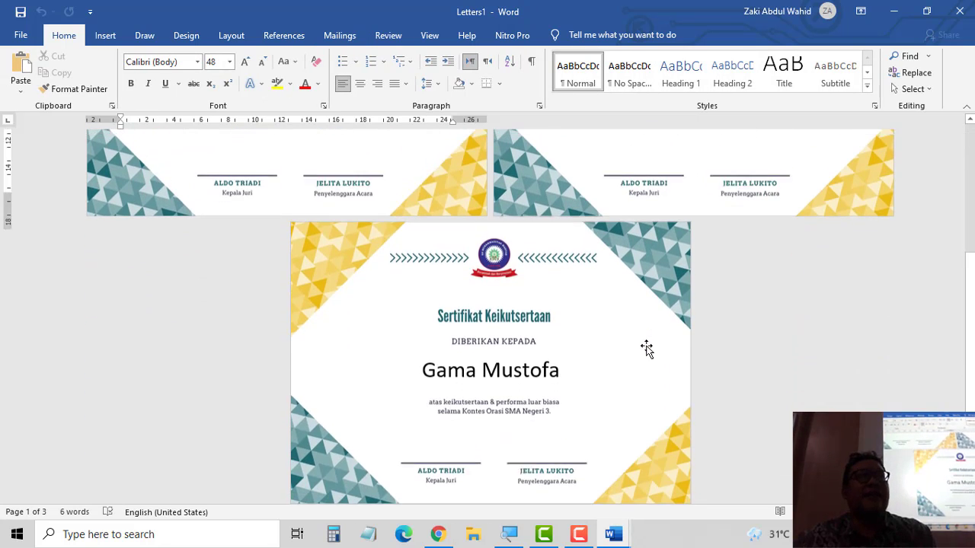
scroll(646, 346, "up", 3)
scroll(646, 344, "up", 1)
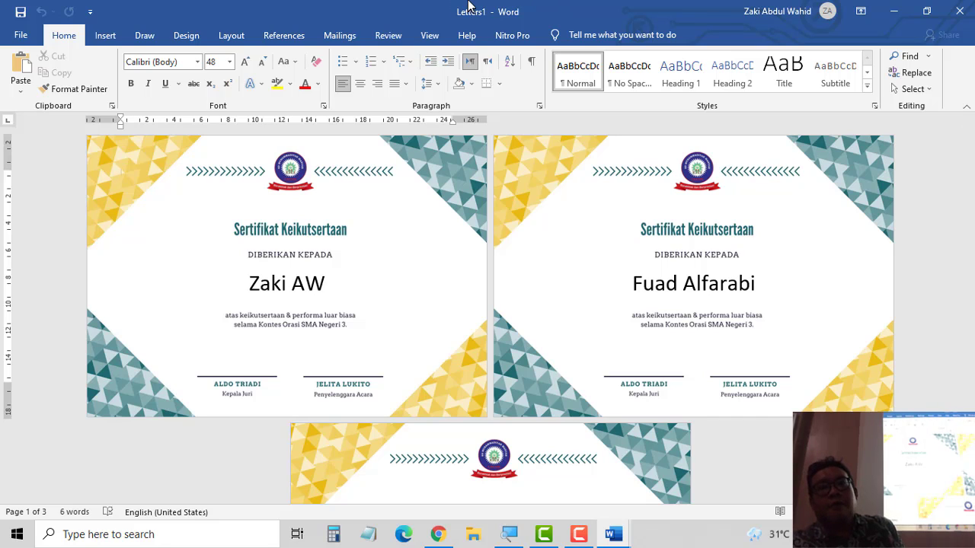
Step: Close Letters1 and choose Save in the save-changes prompt
left_click(959, 11)
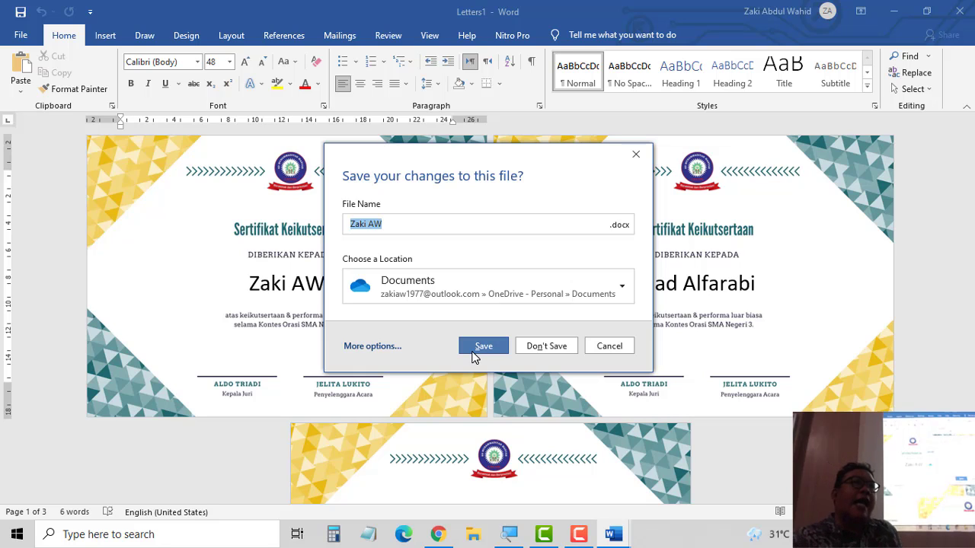
left_click(473, 353)
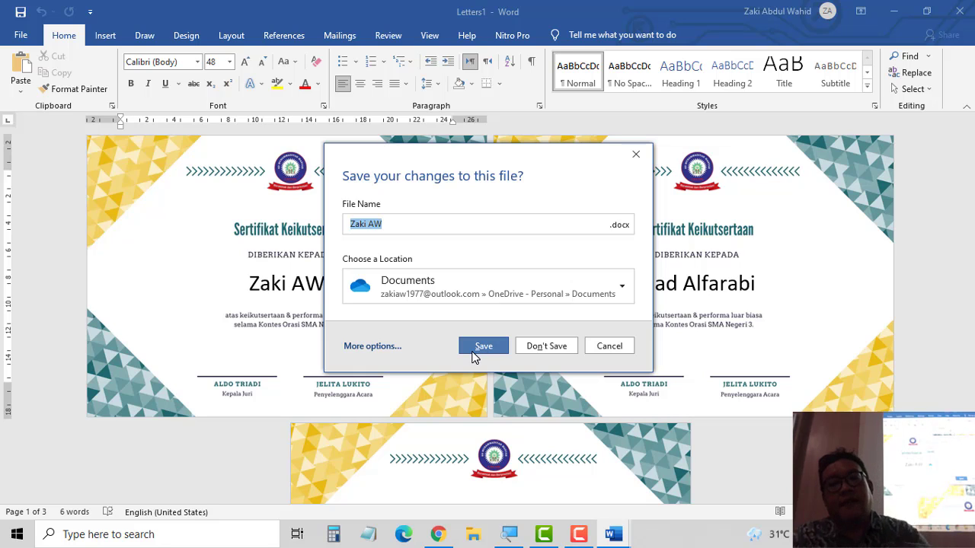